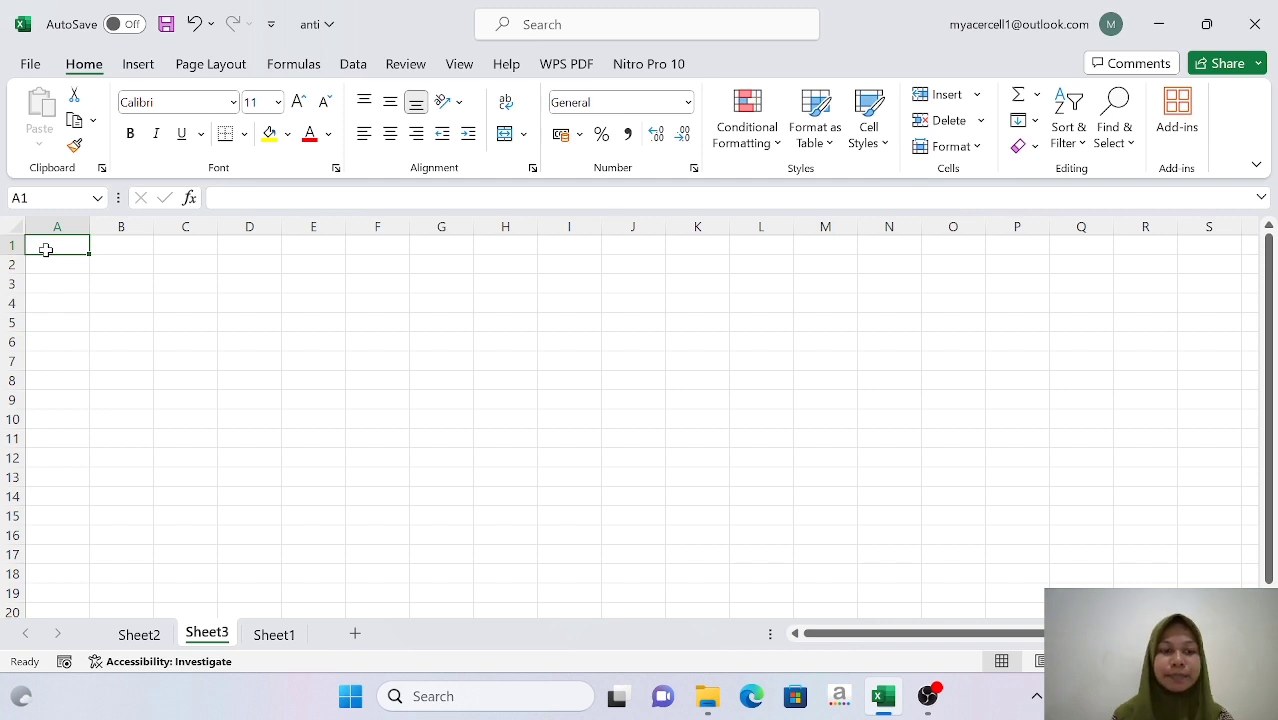
# On Sheet1, enter =MID(A2;5;3) in the first Jabatan cell, D2, and fill the formula down to D7
pyautogui.click(274, 635)
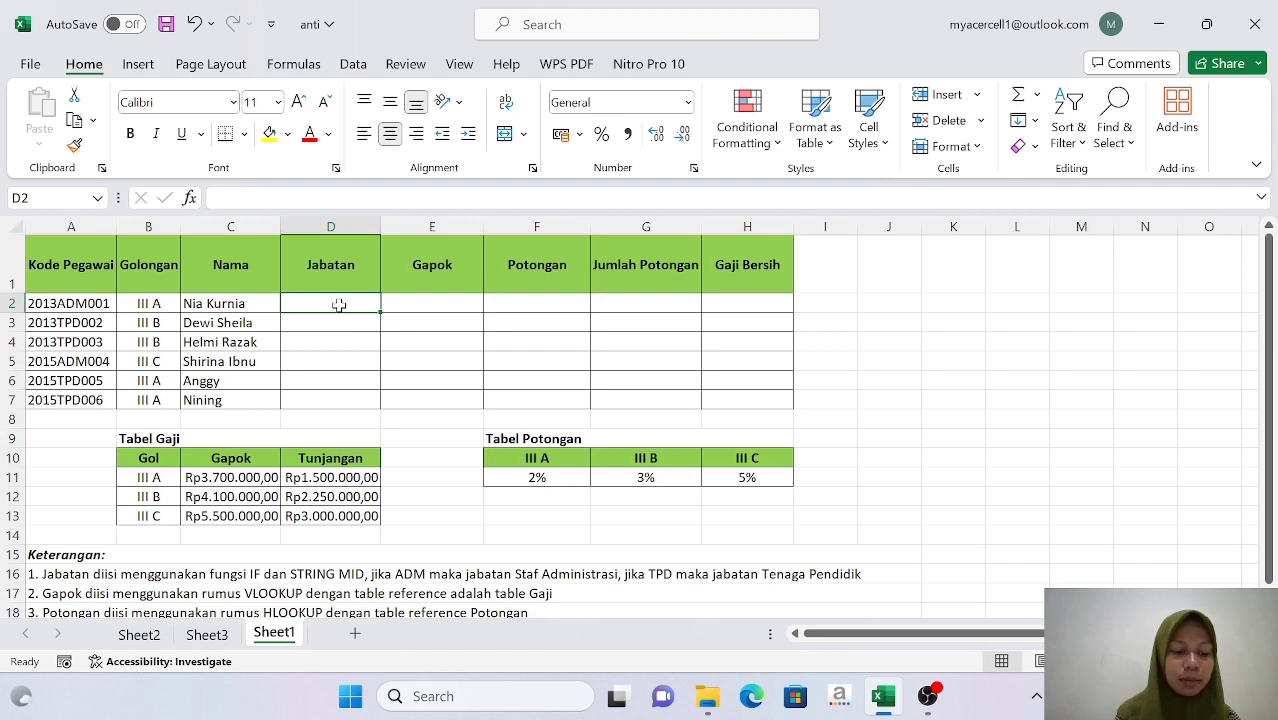
pyautogui.write('=mid')
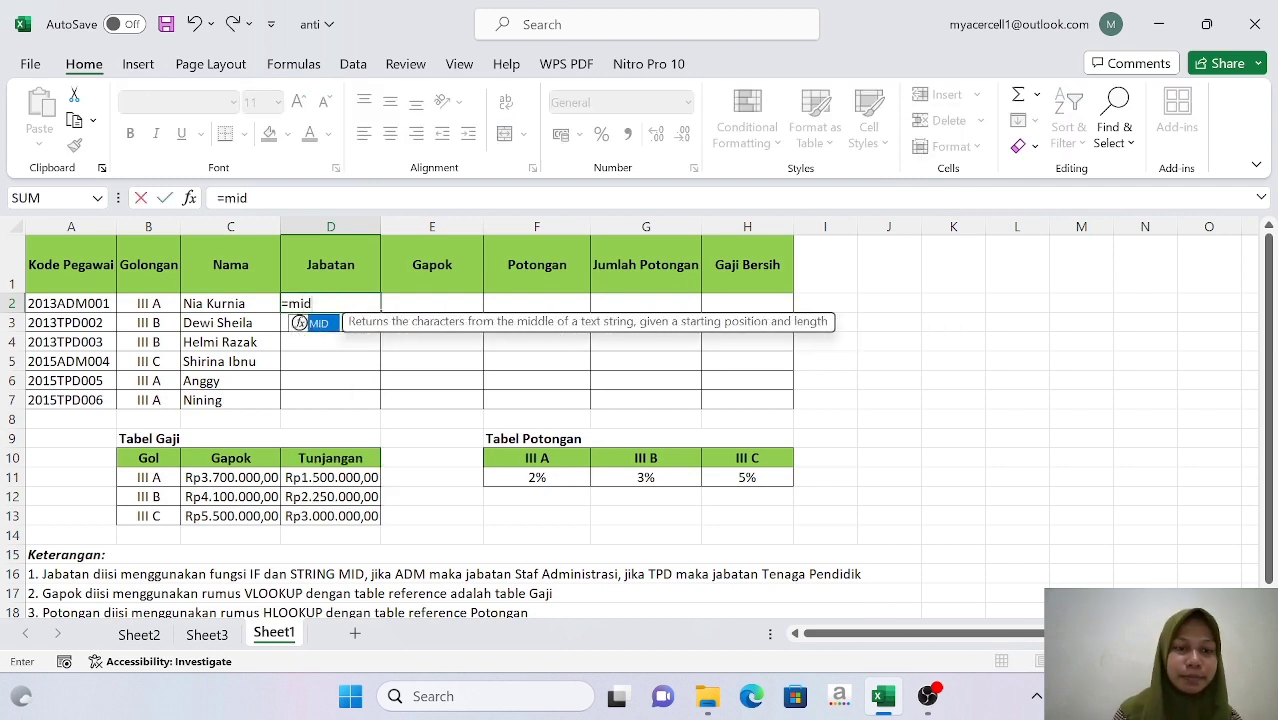
pyautogui.doubleClick(326, 324)
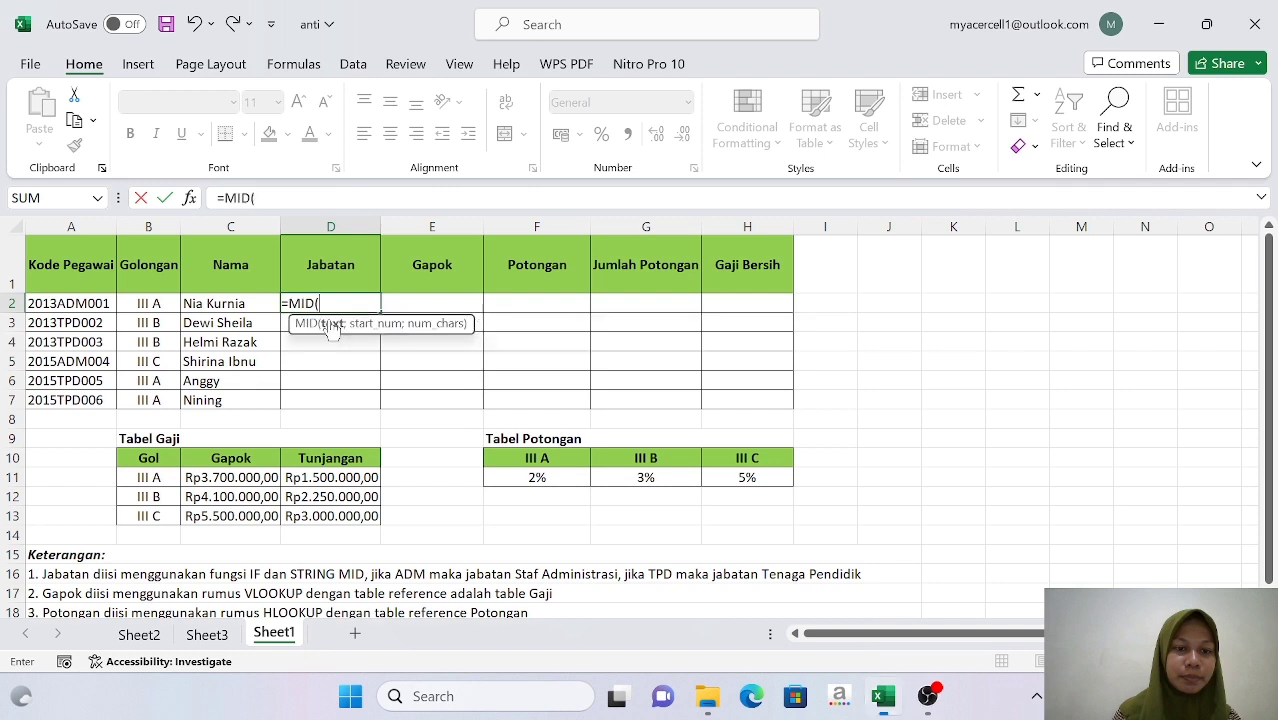
pyautogui.click(64, 303)
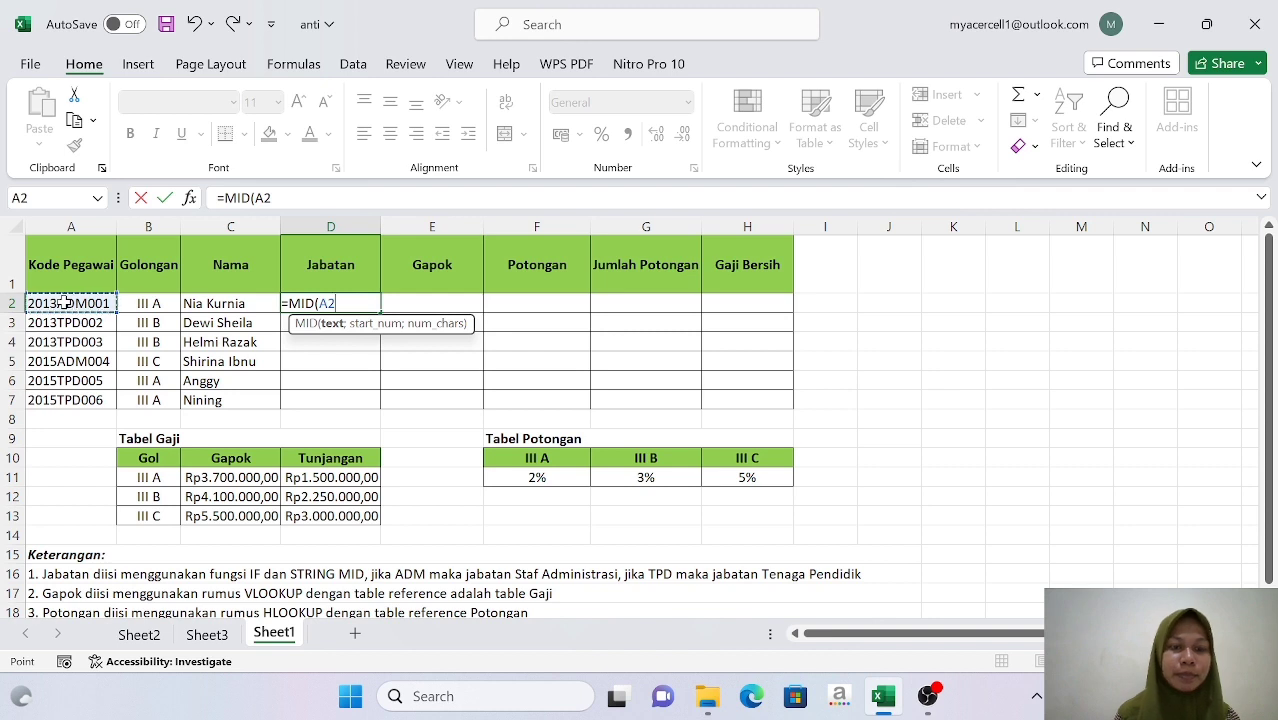
pyautogui.write(';5')
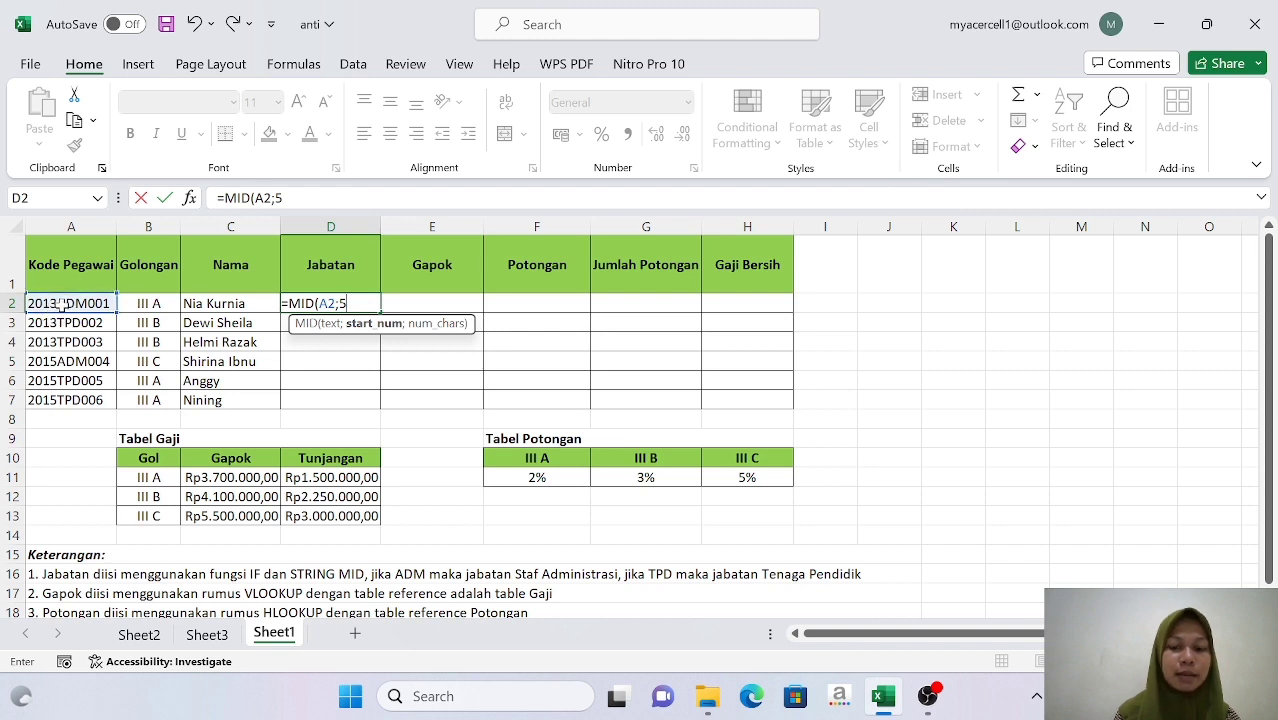
pyautogui.write(';3')
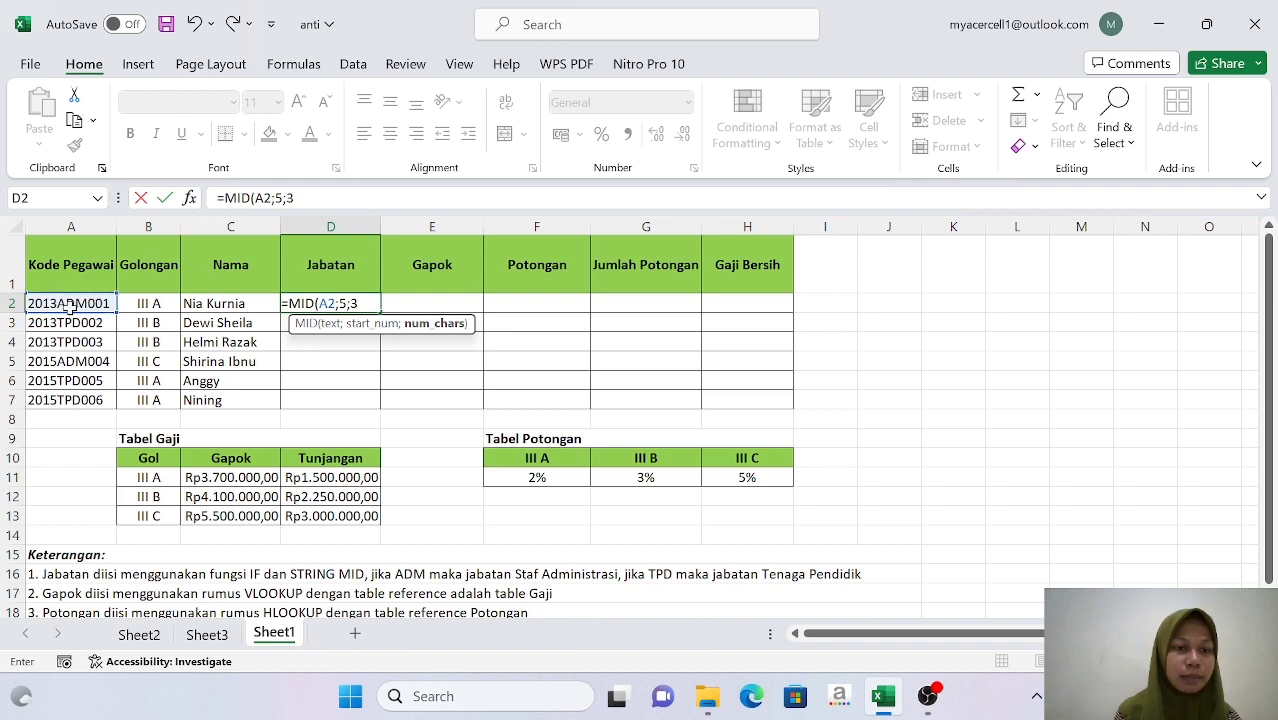
pyautogui.write(')')
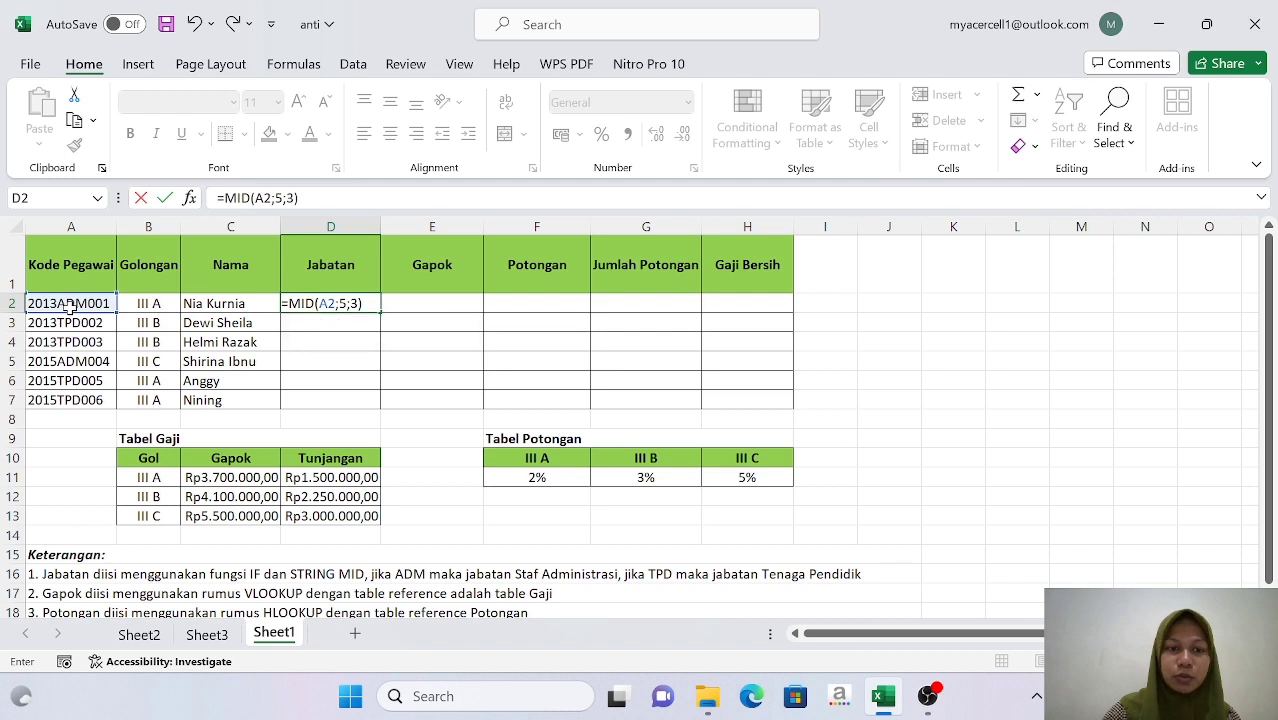
pyautogui.press('Return')
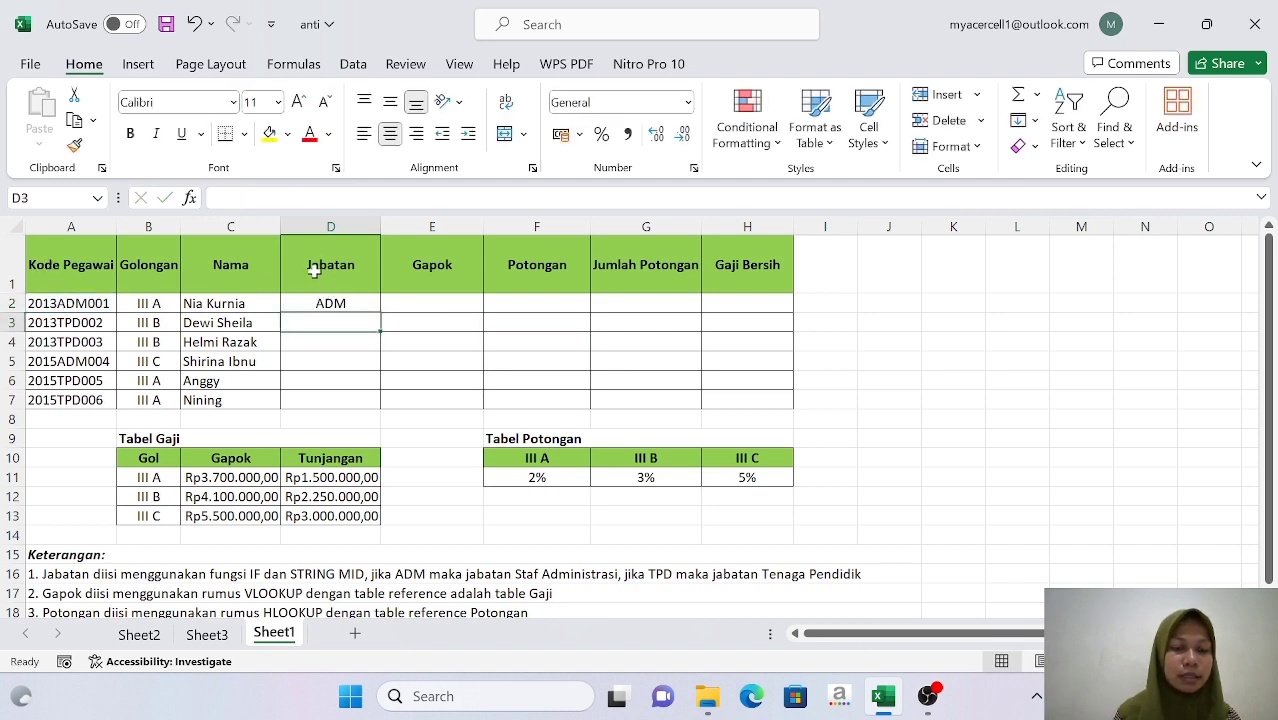
pyautogui.click(338, 303)
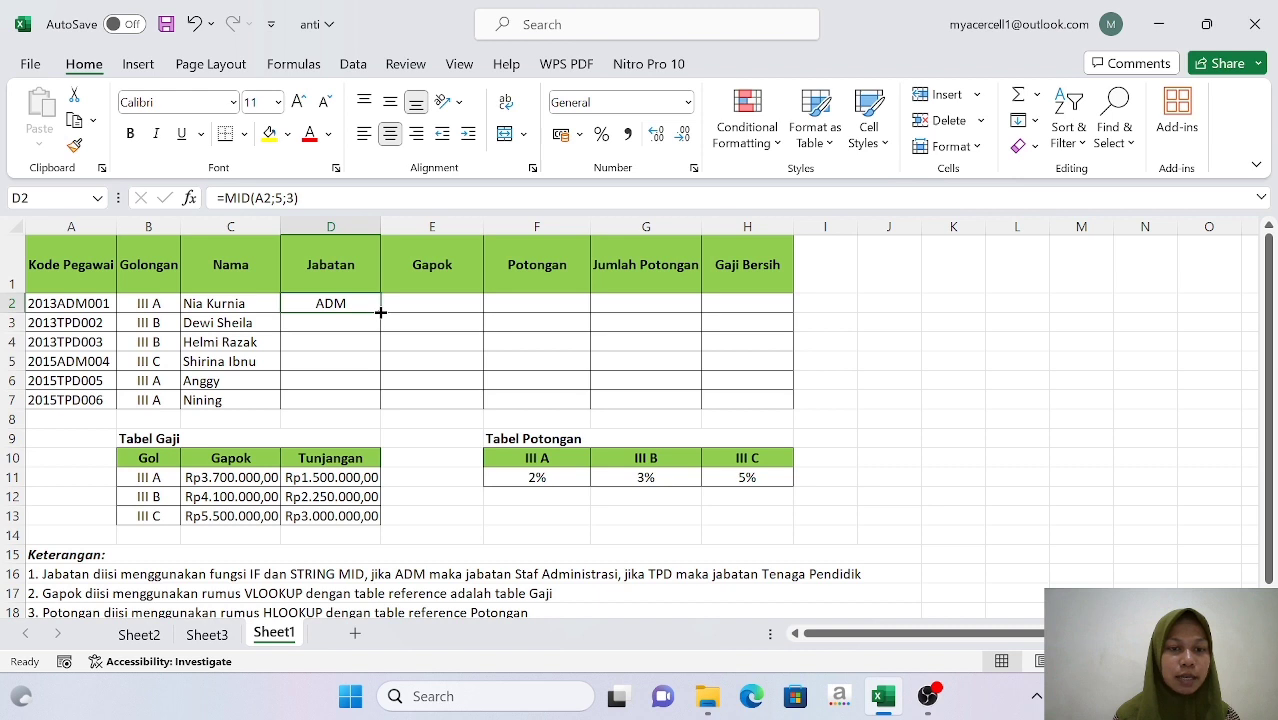
pyautogui.doubleClick(380, 312)
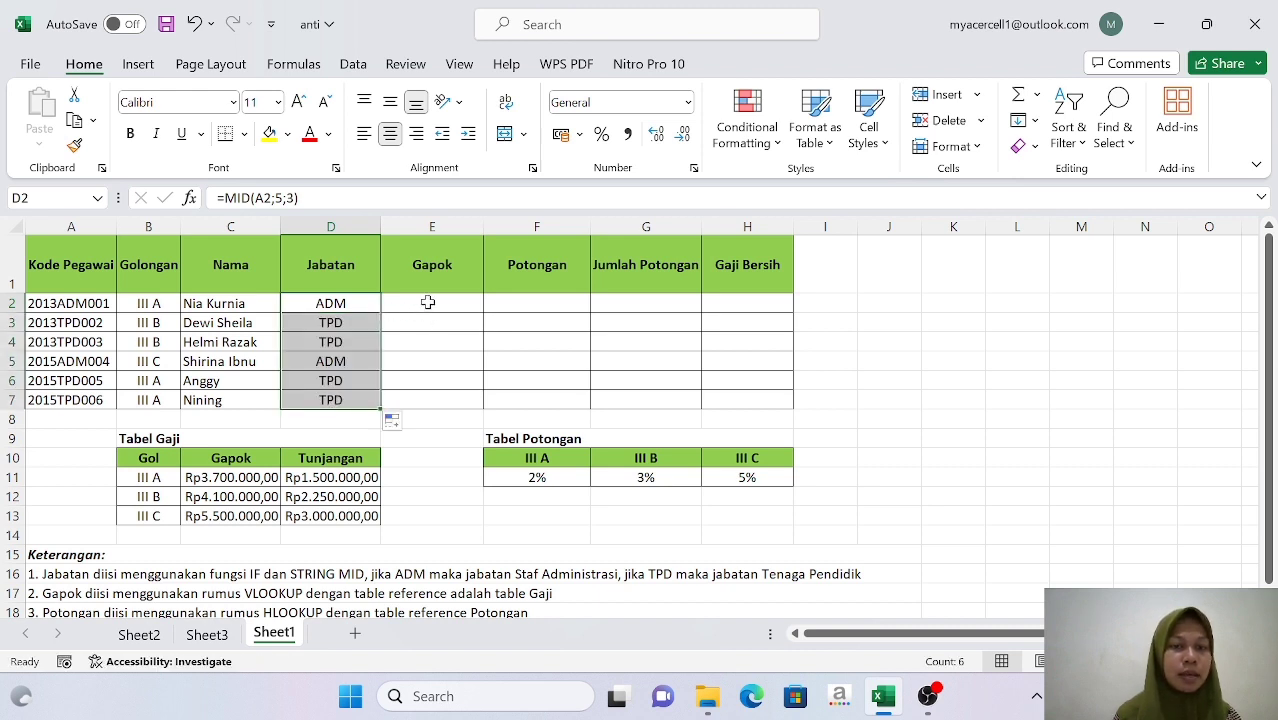
# Begin a VLOOKUP formula in Gapok cell E2 with B2 as the lookup value and the Tabel Gaji range B10:D13 as the table array
pyautogui.click(427, 302)
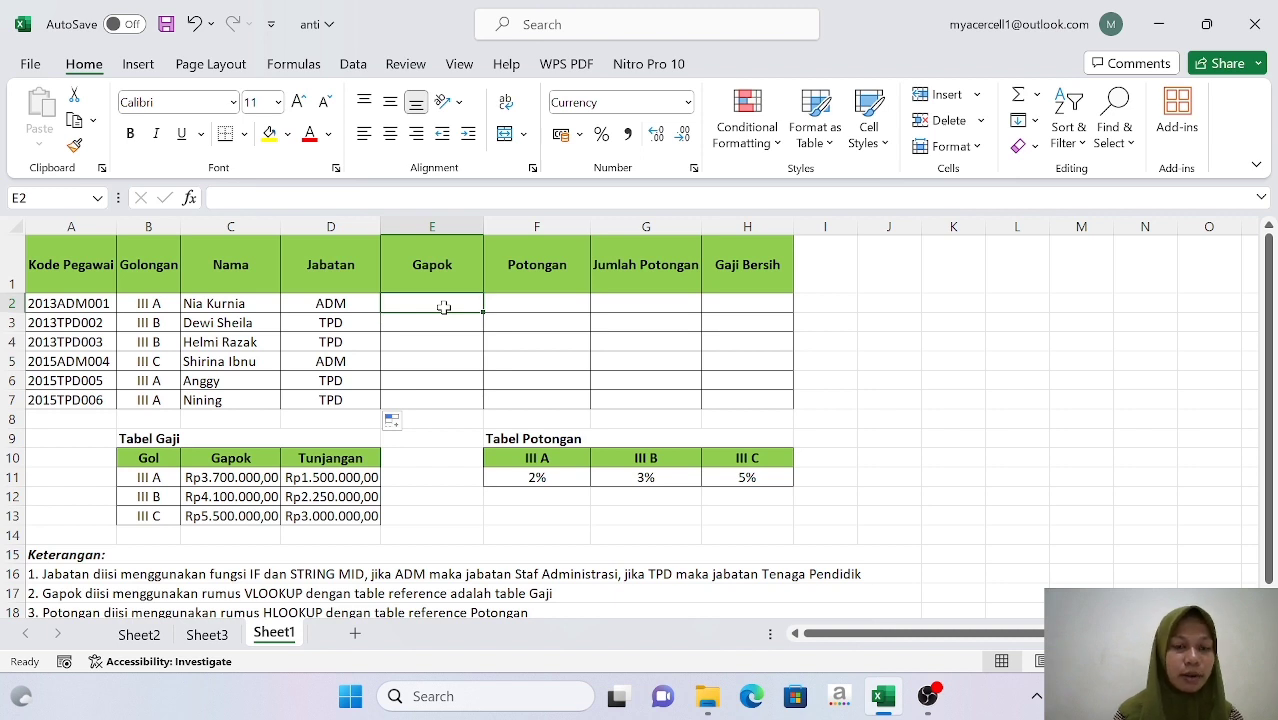
pyautogui.write('=vlo')
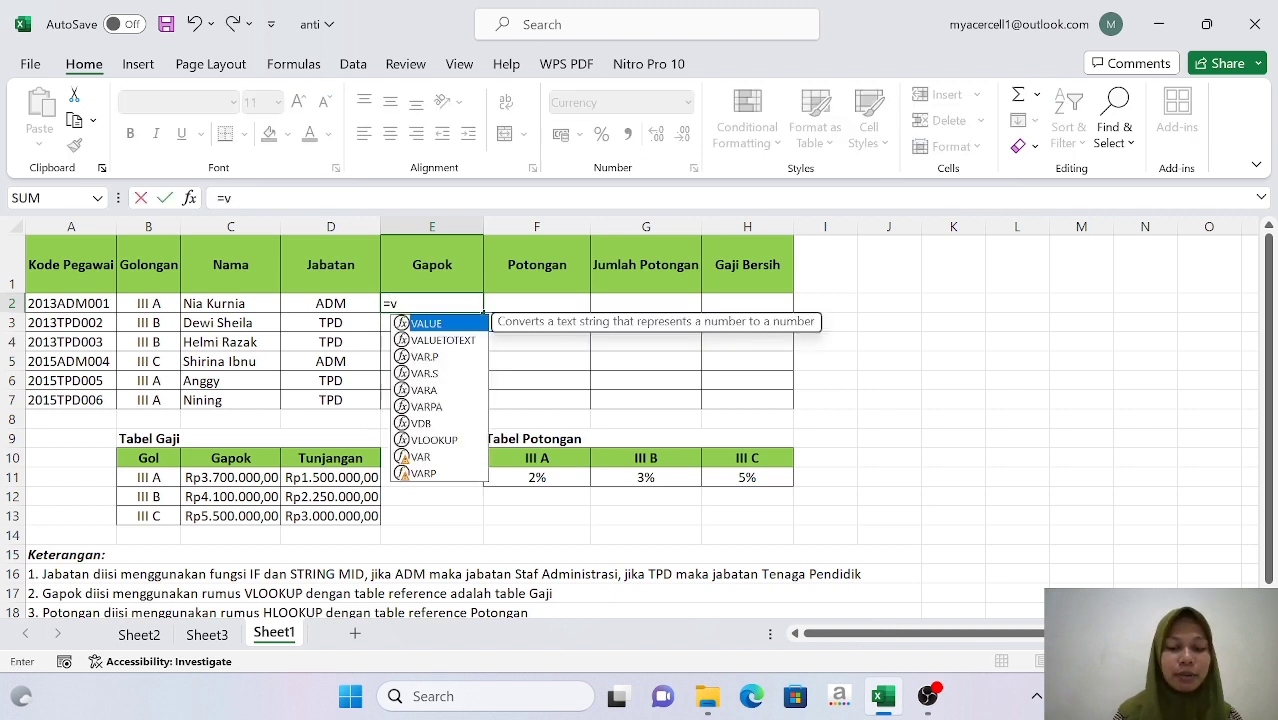
pyautogui.doubleClick(430, 323)
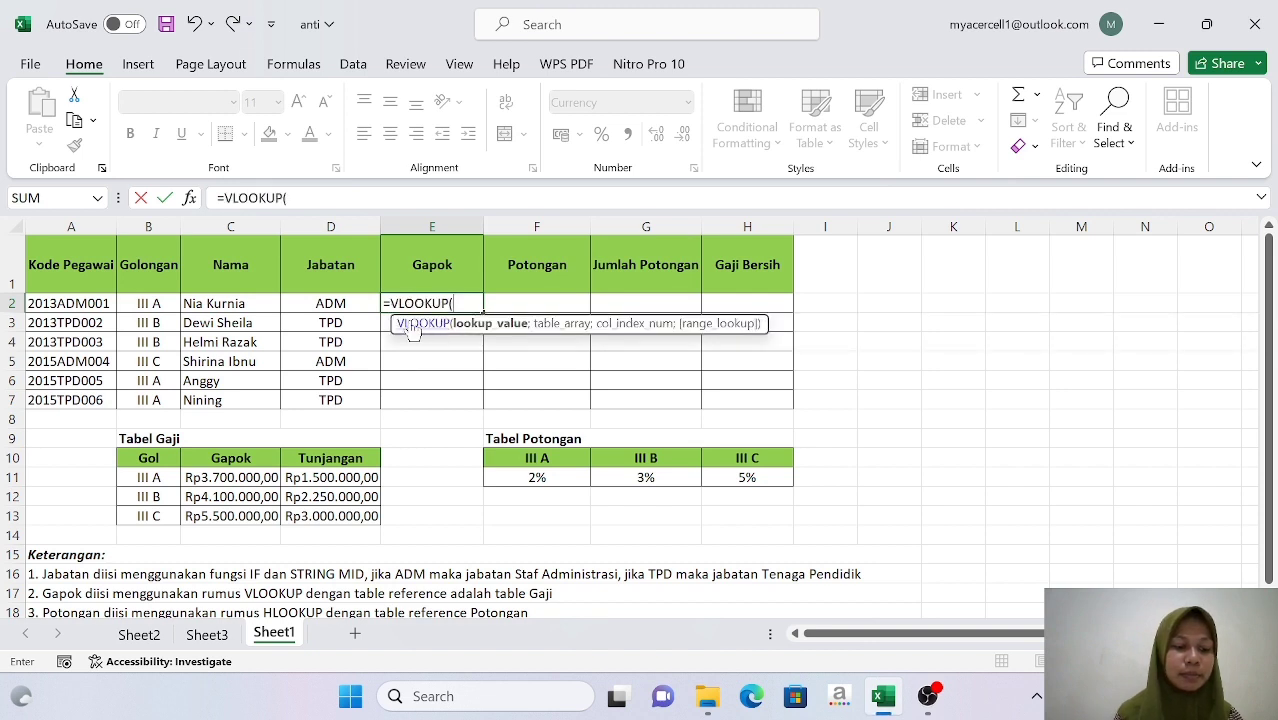
pyautogui.click(154, 302)
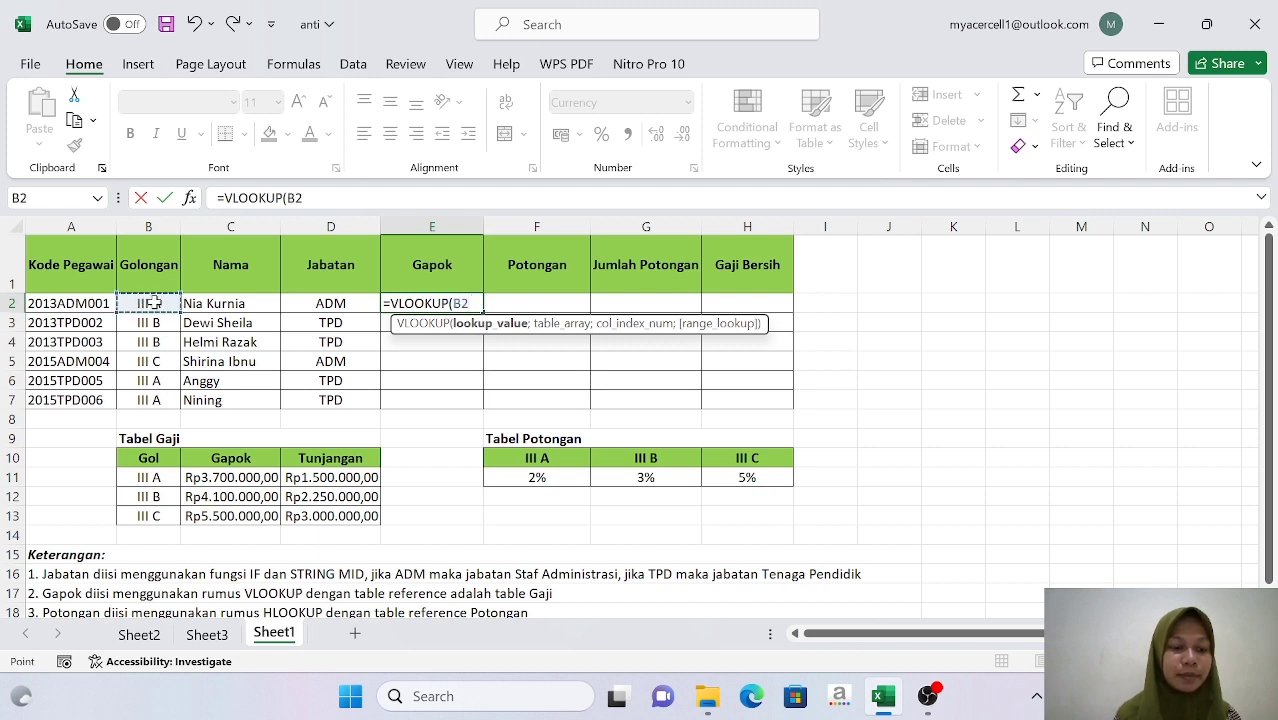
pyautogui.write(';')
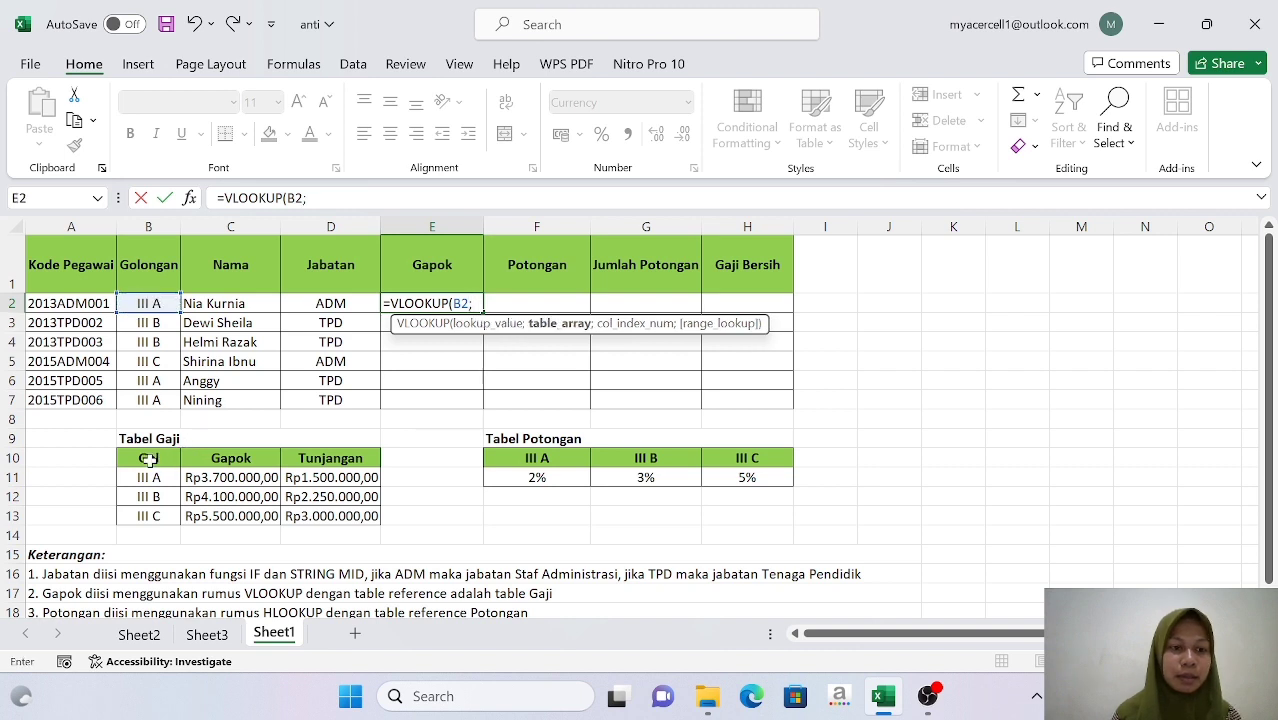
pyautogui.moveTo(148, 460); pyautogui.dragTo(322, 514)
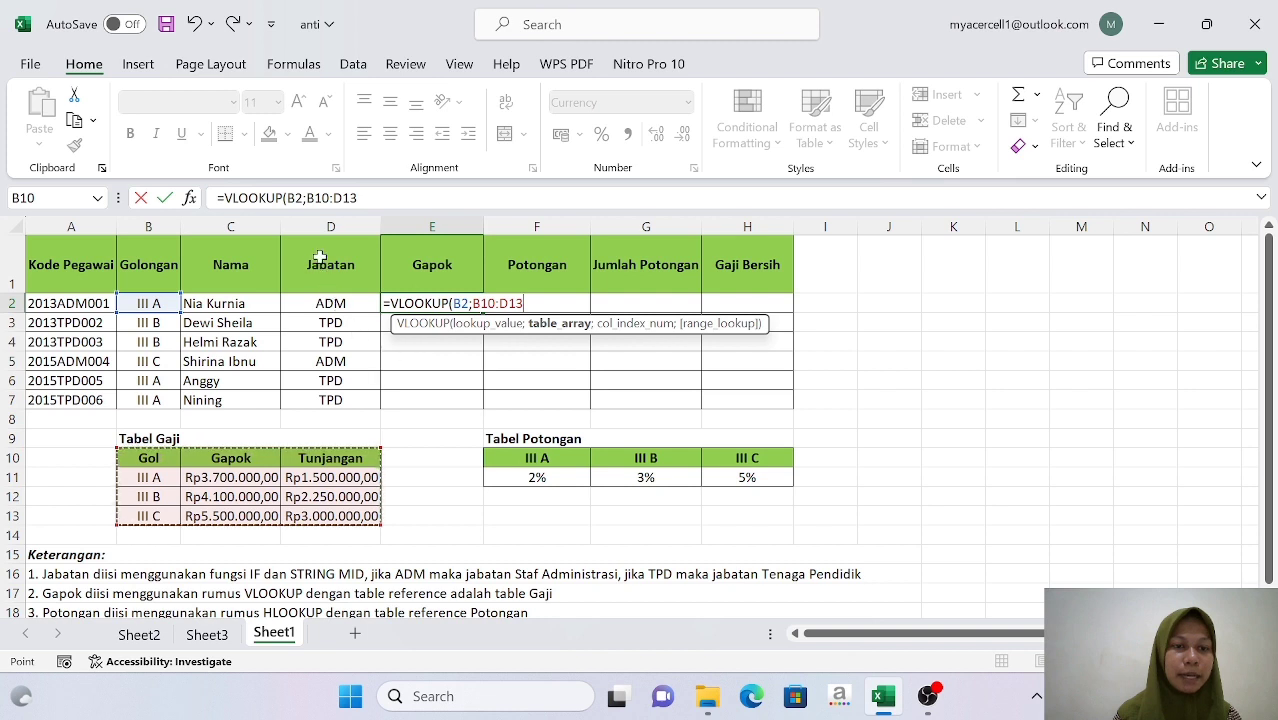
# Make the table range in E2's VLOOKUP formula absolute as $B$10:$D$13
pyautogui.click(306, 198)
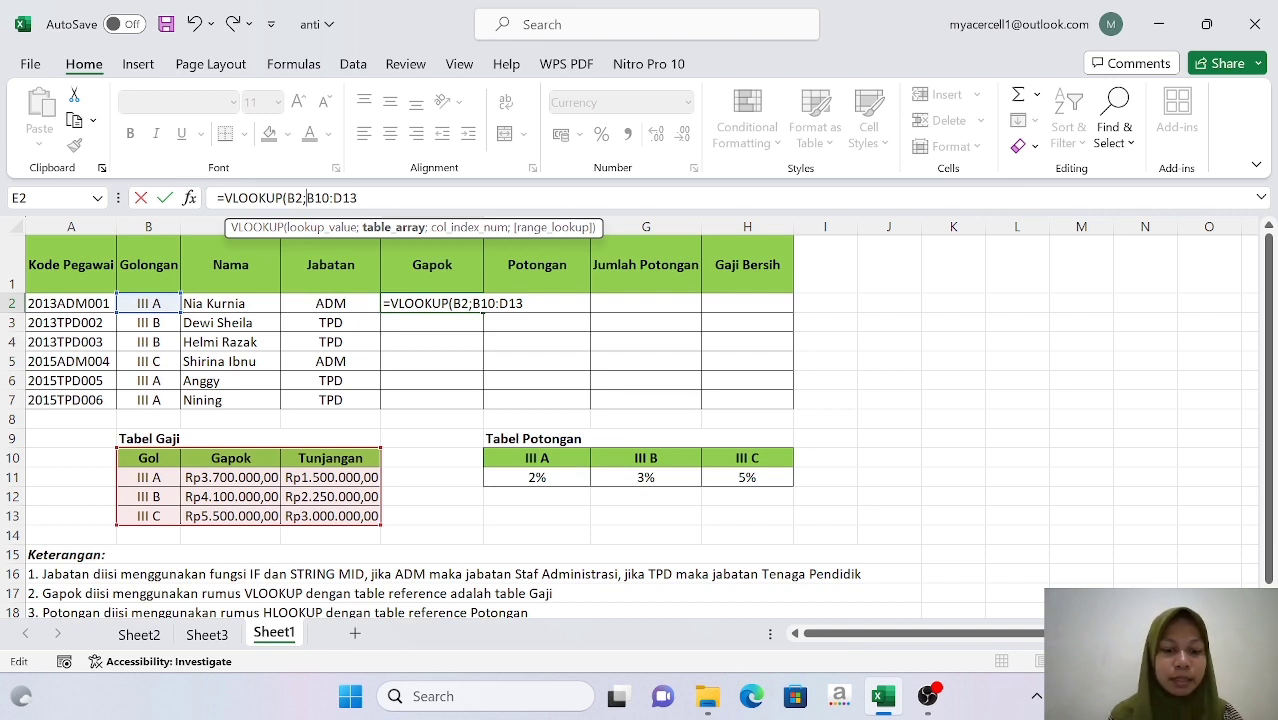
pyautogui.write('$')
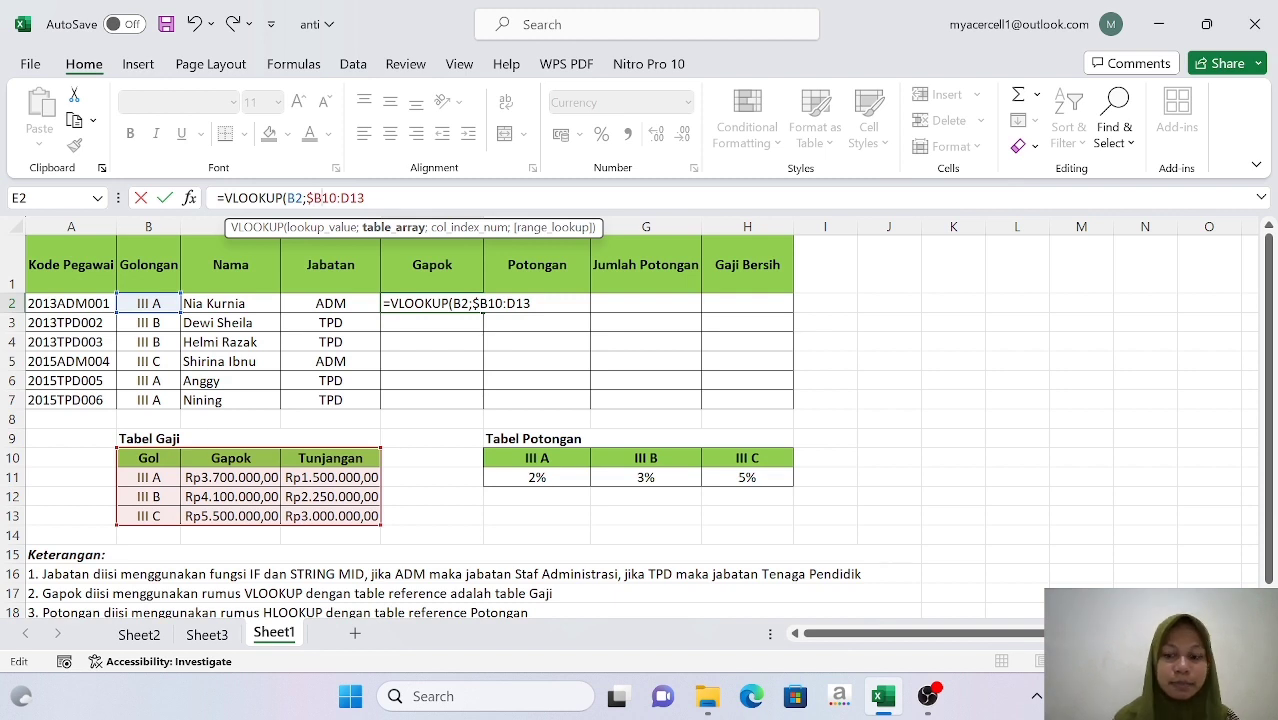
pyautogui.press('Right')
pyautogui.write('$')
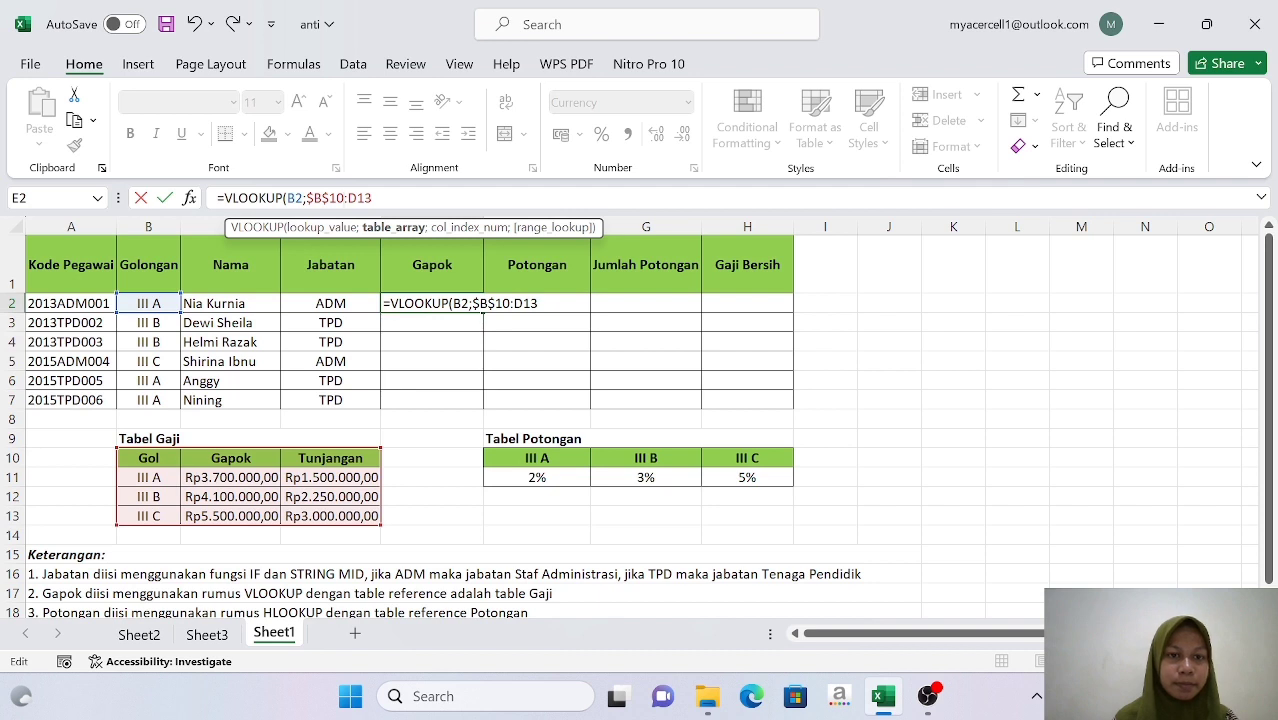
pyautogui.write('$D')
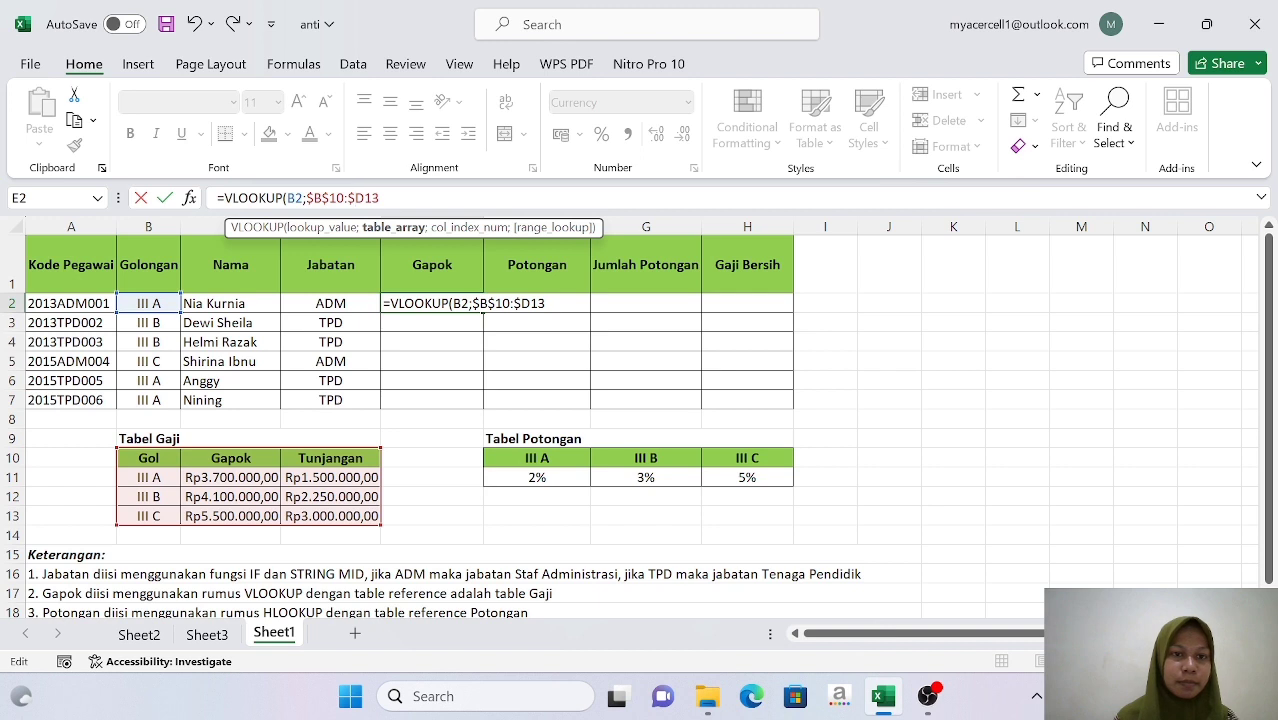
pyautogui.write('$13')
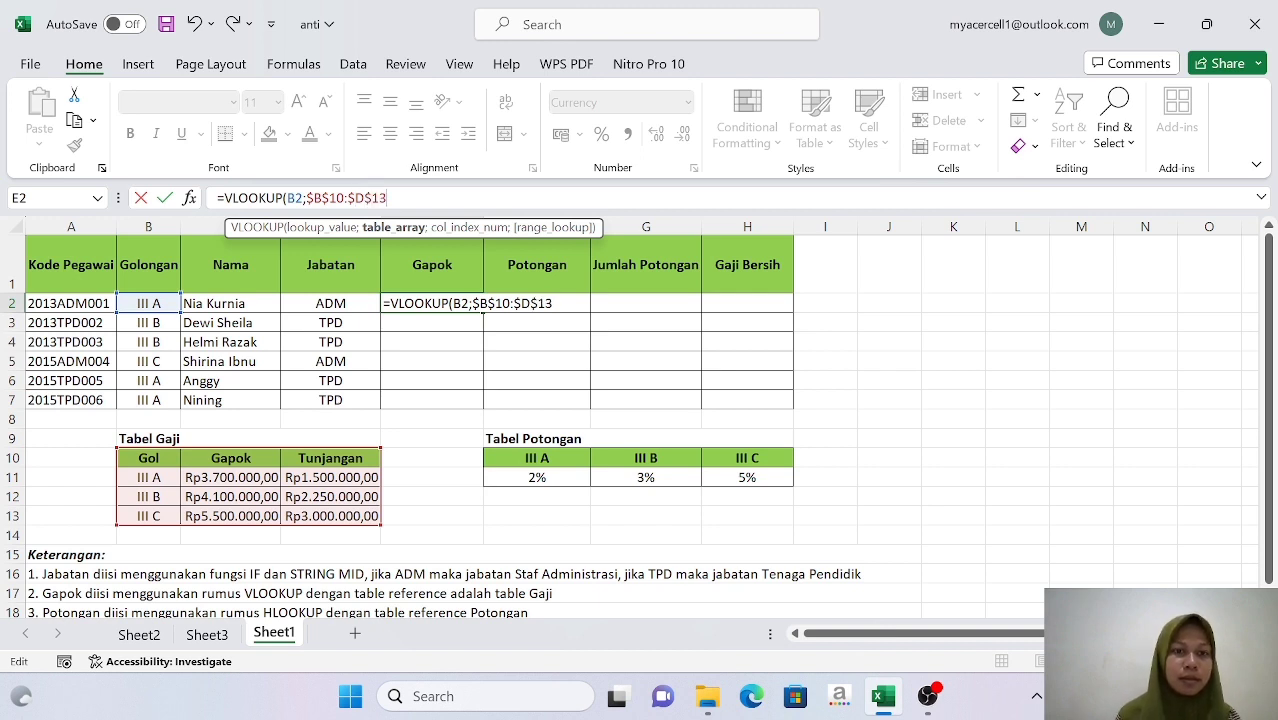
# Complete E2's VLOOKUP with column index 2 and range lookup 0, and fill the formula down to E7
pyautogui.write(';')
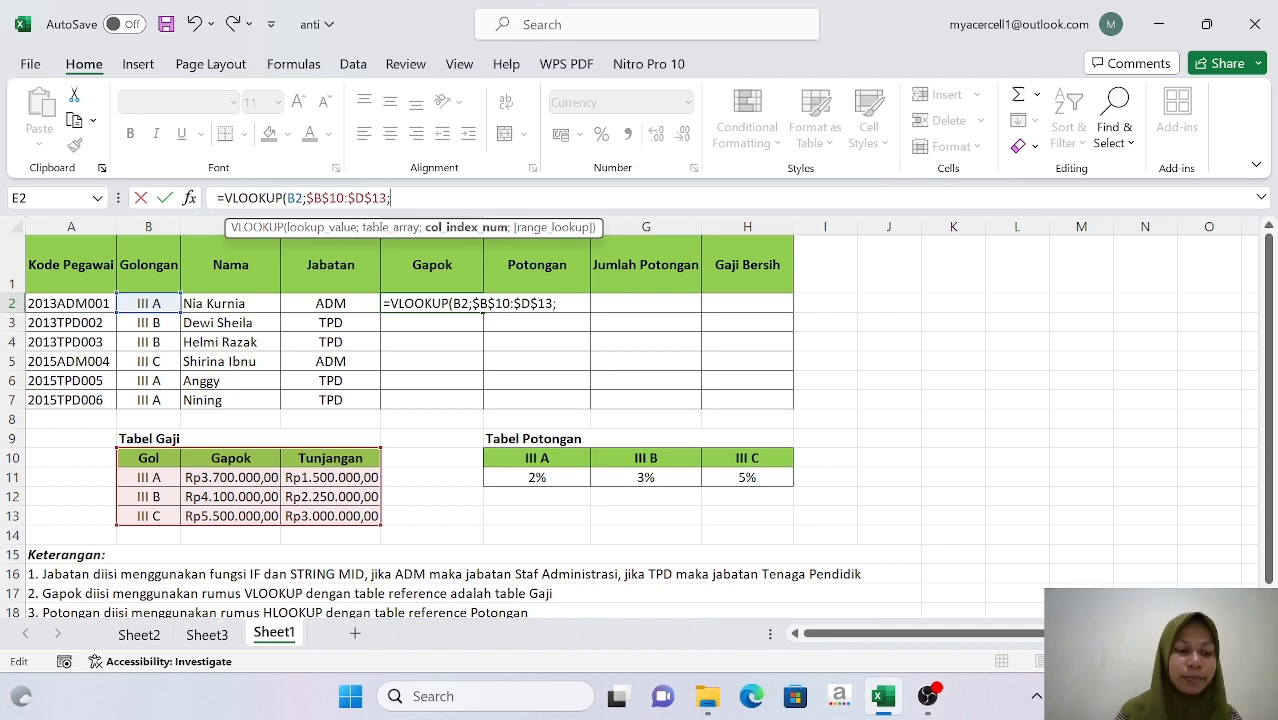
pyautogui.write('2')
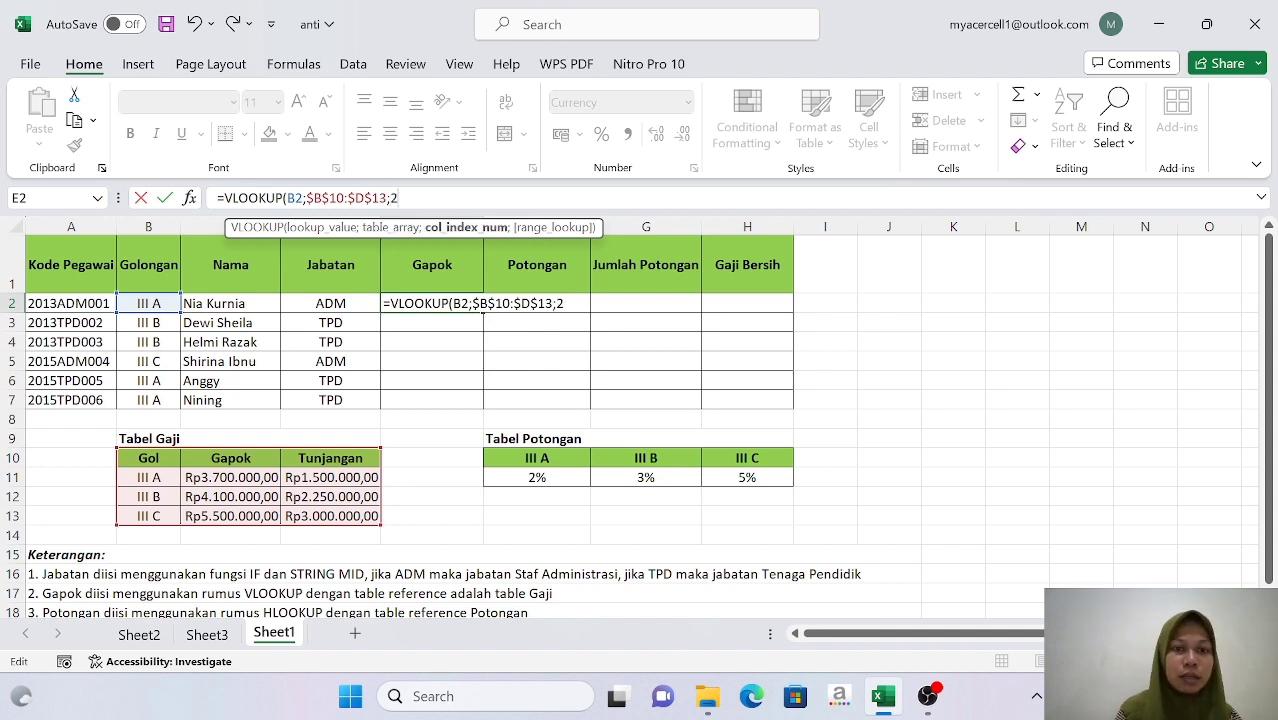
pyautogui.write(';0')
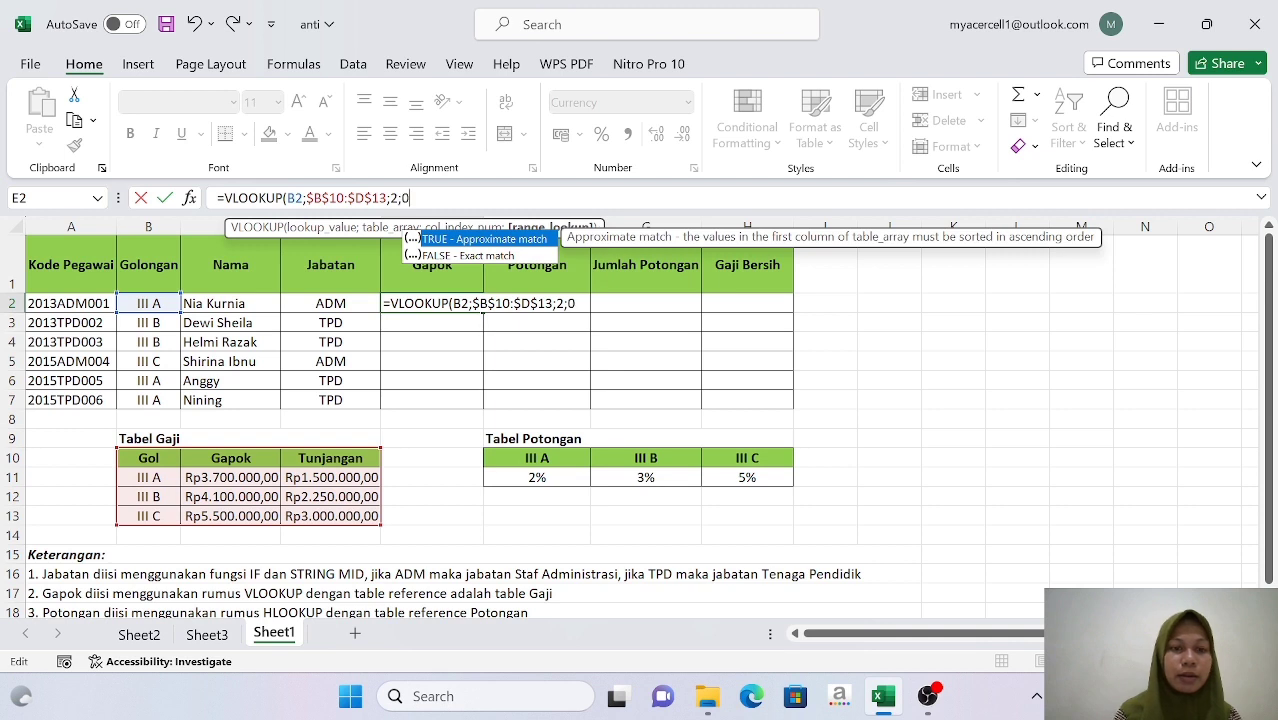
pyautogui.write(')')
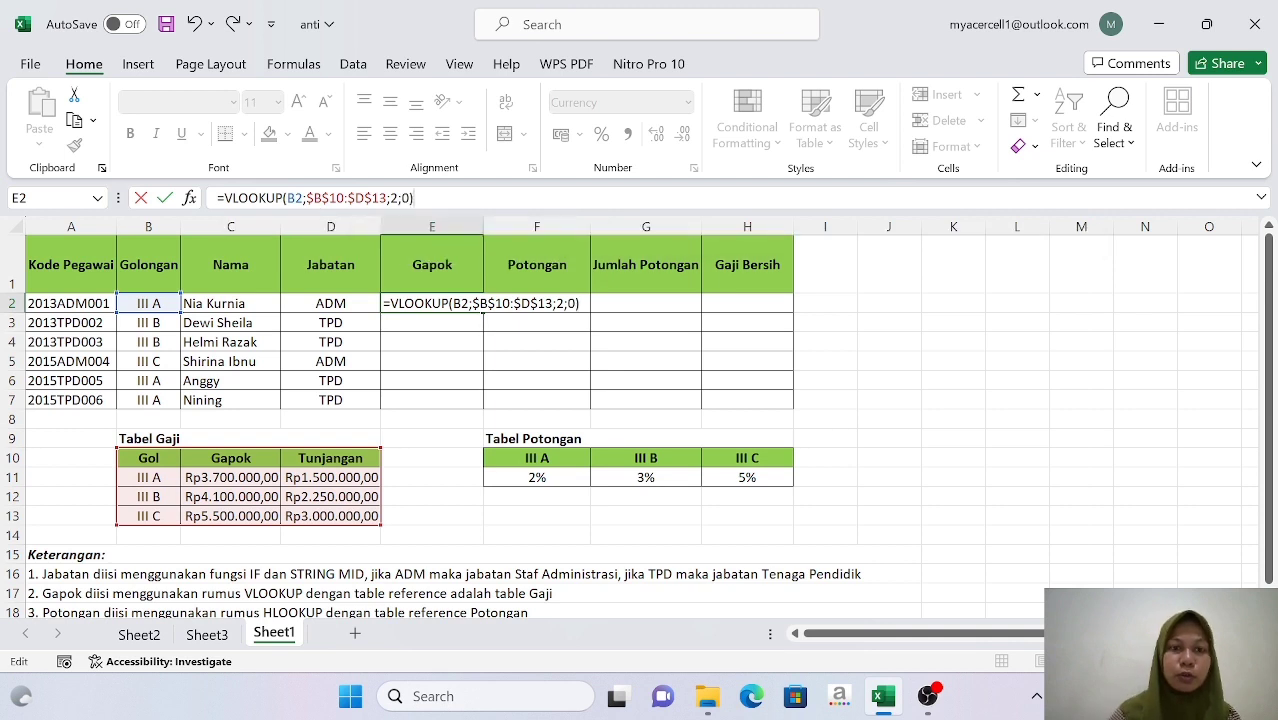
pyautogui.press('Return')
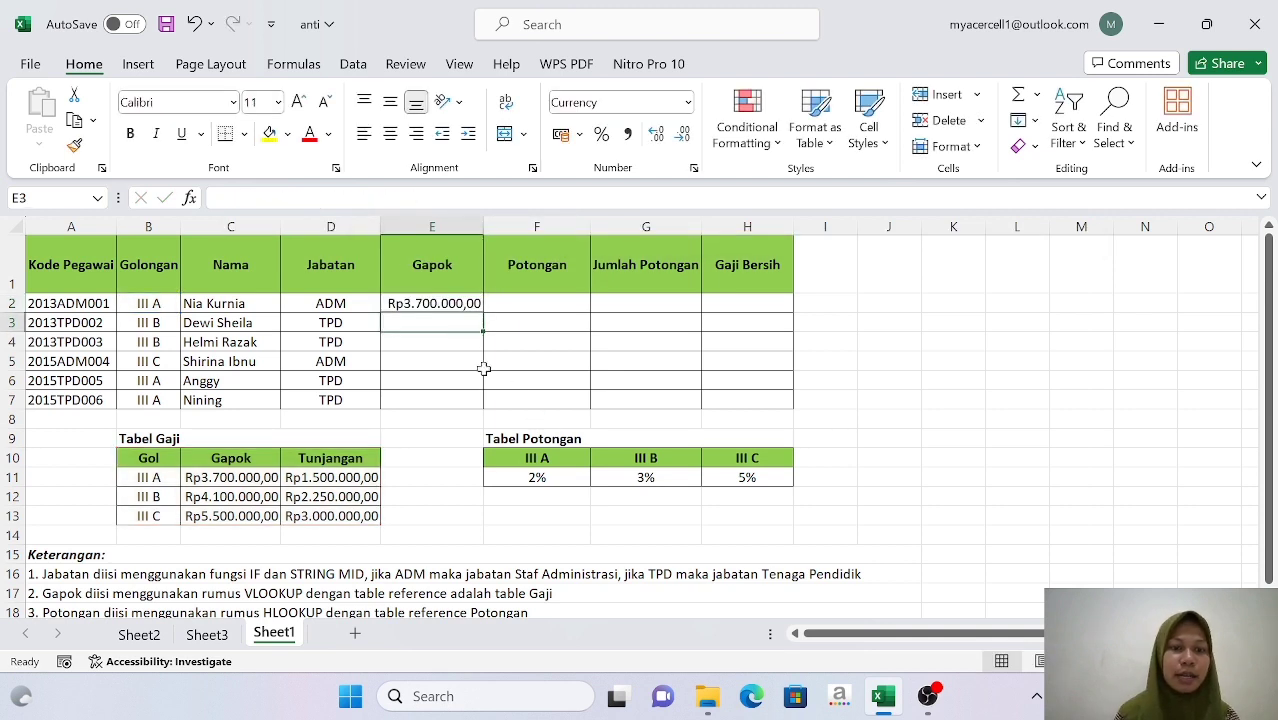
pyautogui.click(437, 302)
pyautogui.doubleClick(484, 310)
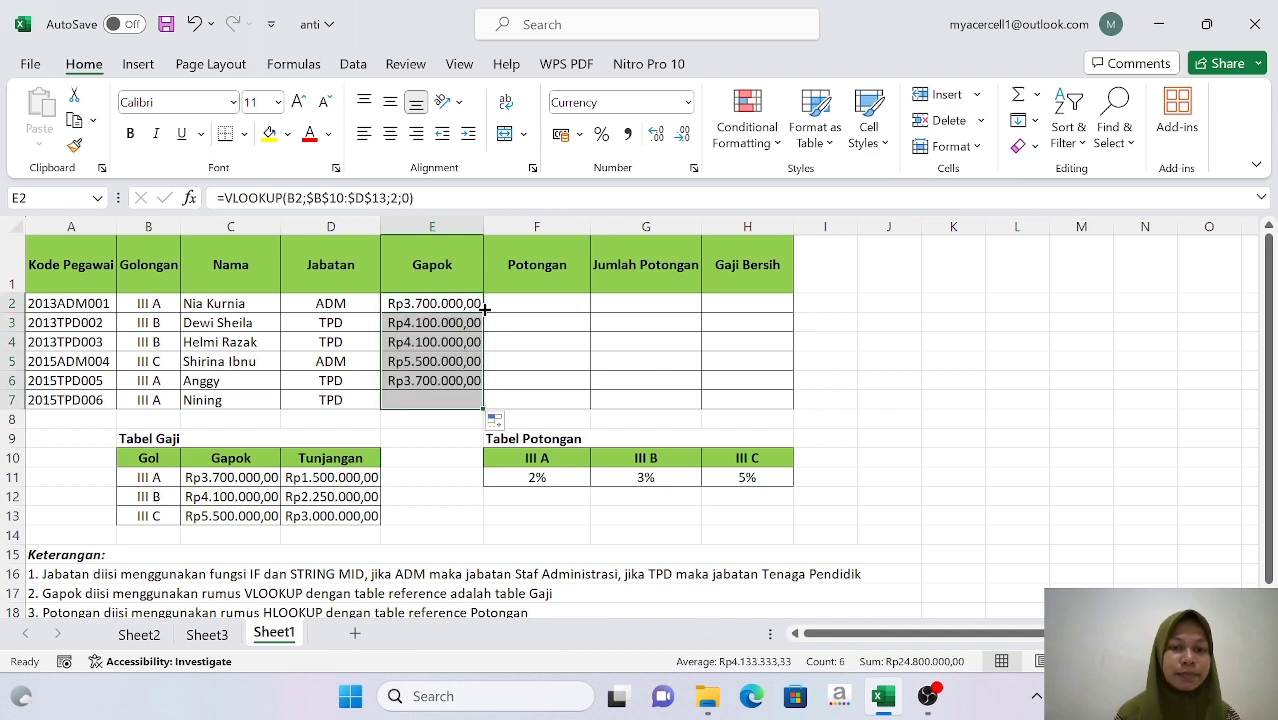
# Begin an HLOOKUP formula in Potongan cell F2 with B2 as the lookup value and the Tabel Potongan range F10:H11 as the table array
pyautogui.click(539, 304)
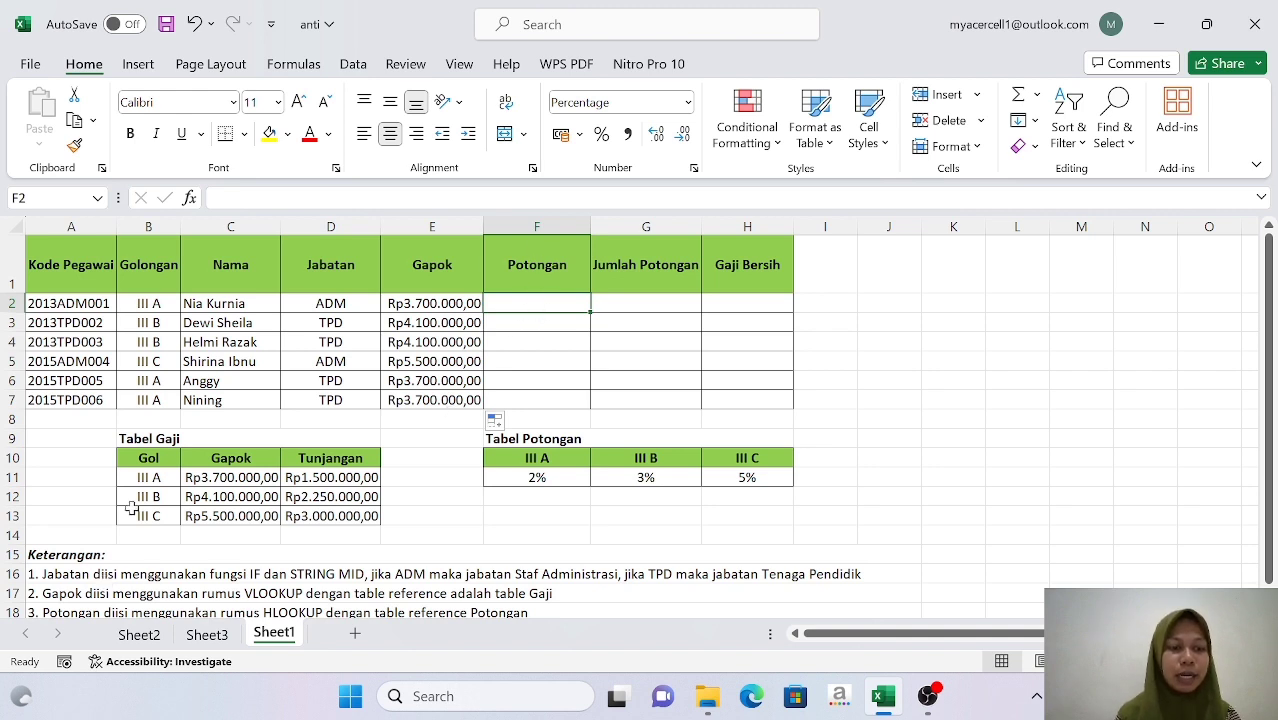
pyautogui.scroll(-1, 131, 510)
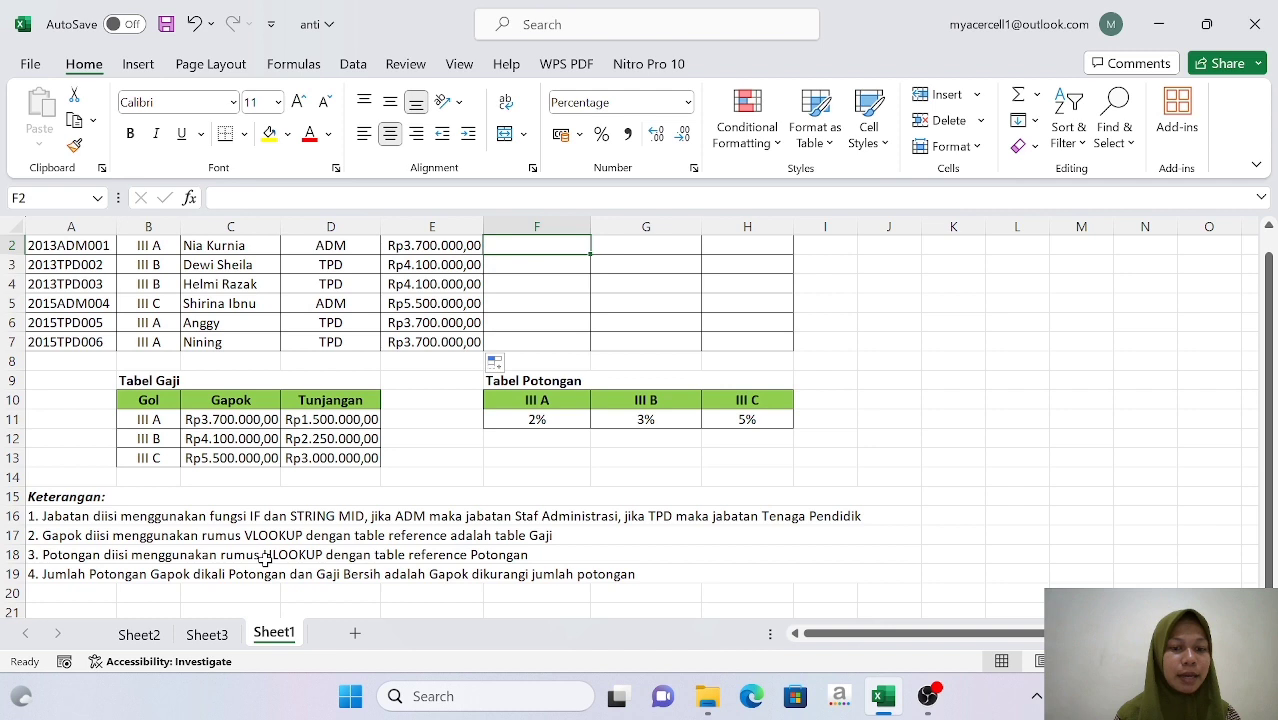
pyautogui.scroll(1, 471, 566)
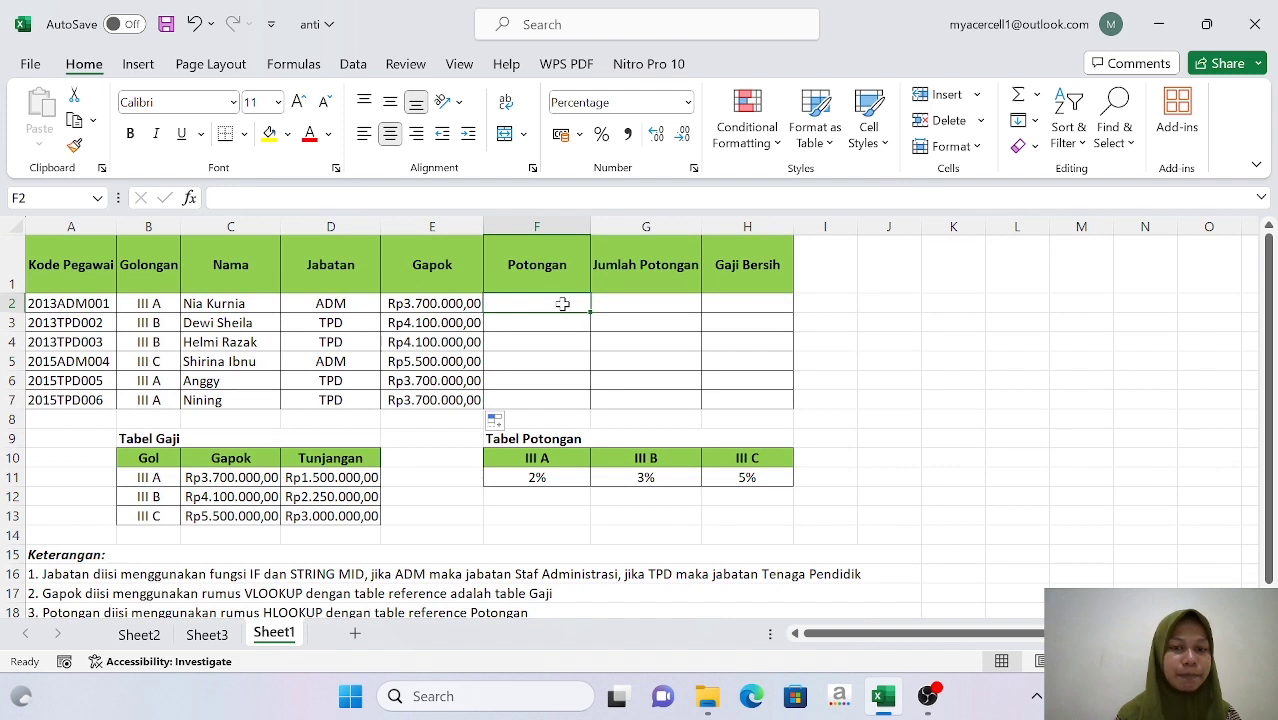
pyautogui.write('=hlo')
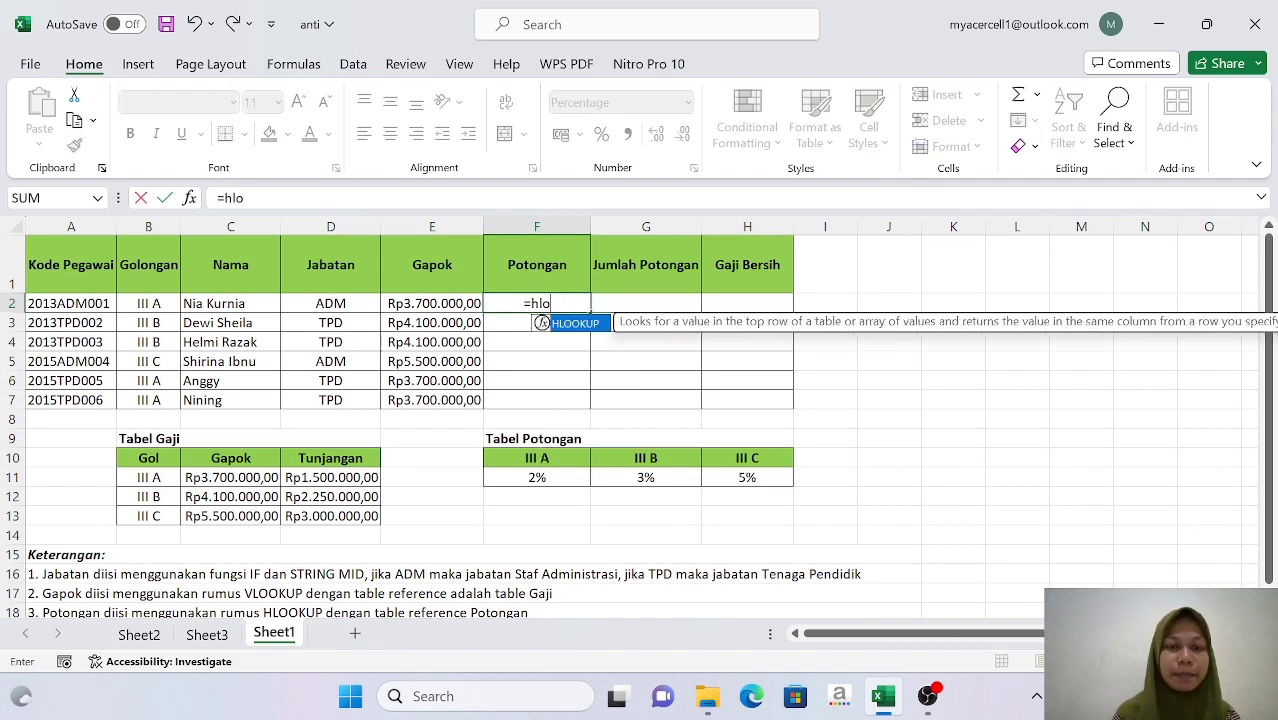
pyautogui.doubleClick(541, 323)
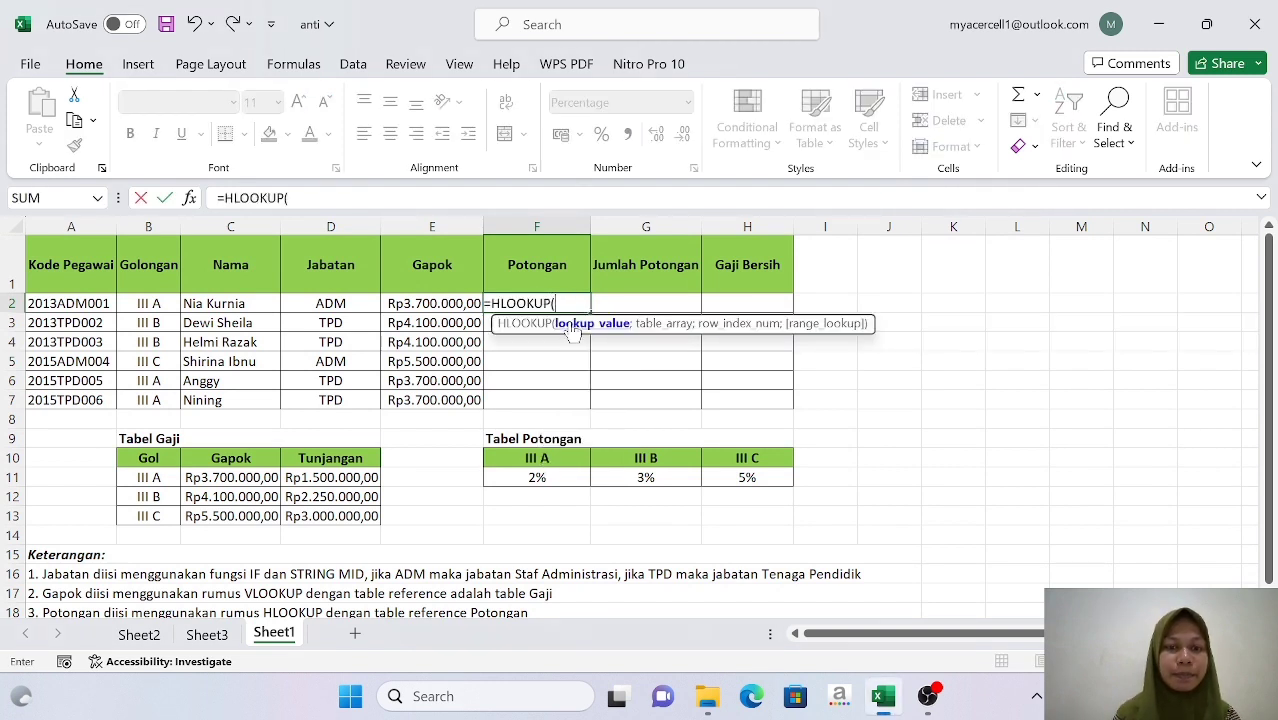
pyautogui.click(152, 307)
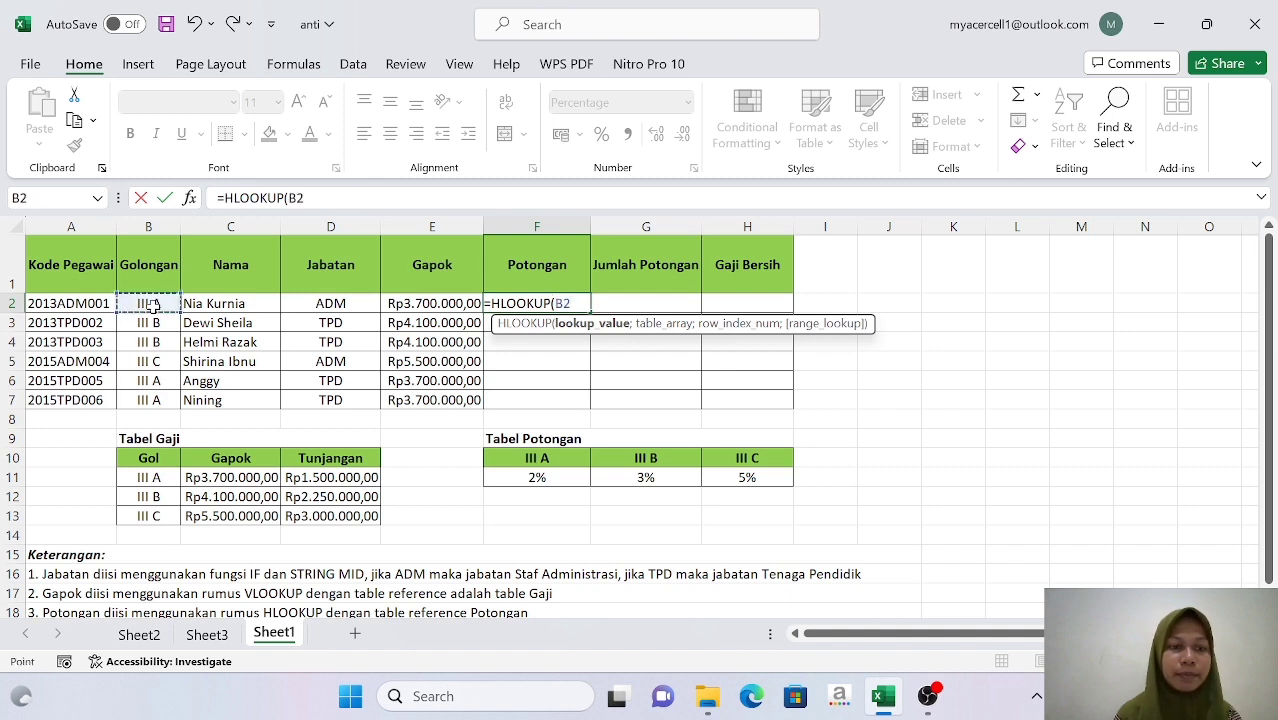
pyautogui.write(';')
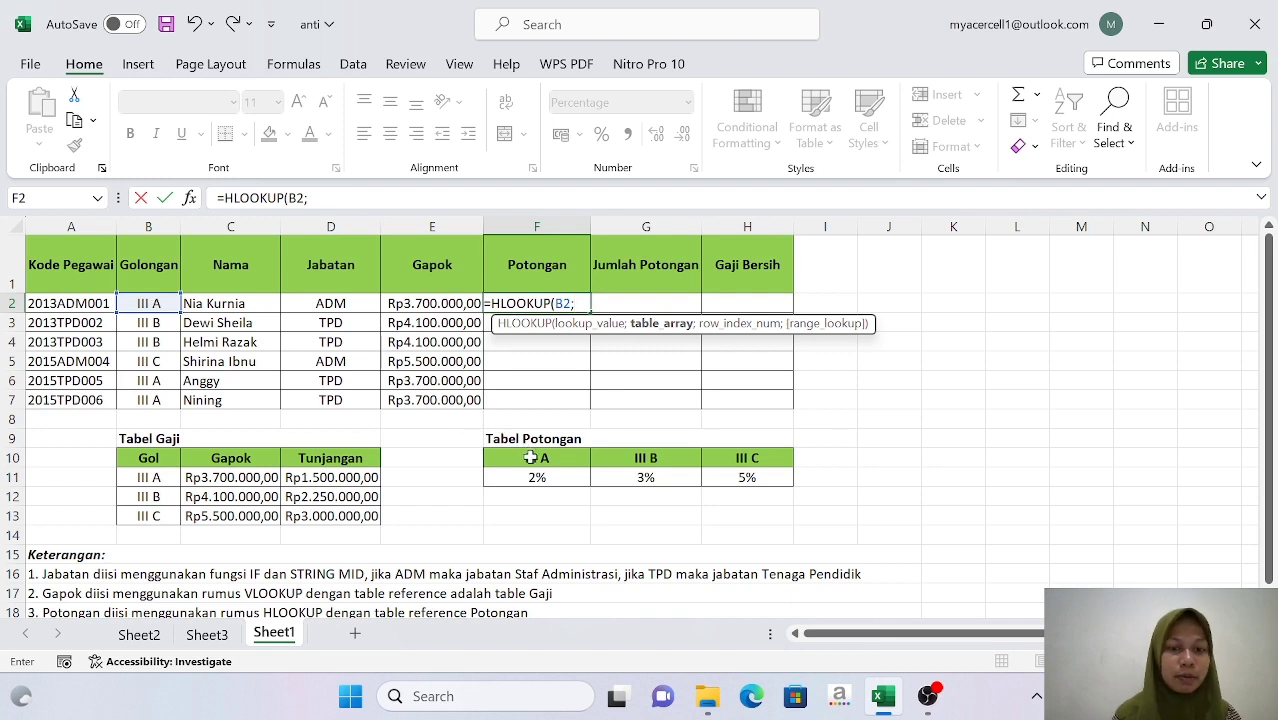
pyautogui.click(562, 462)
pyautogui.moveTo(562, 462); pyautogui.dragTo(749, 467)
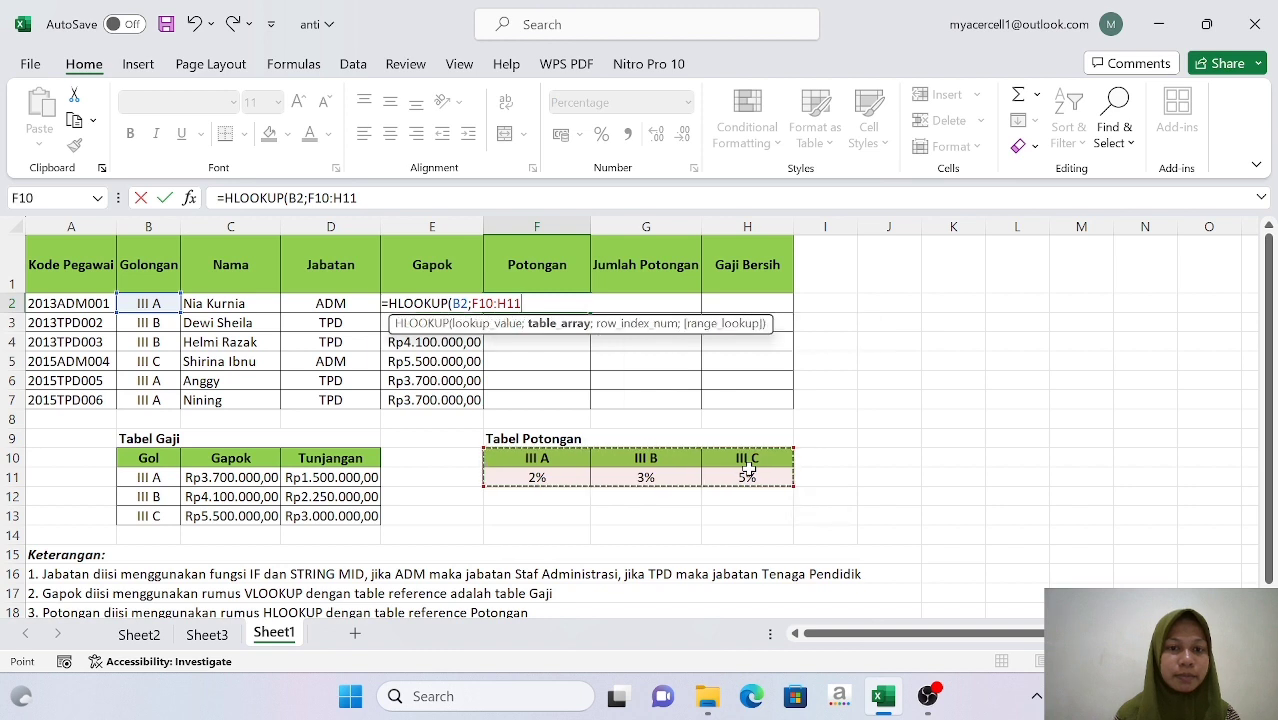
# Make the table range in F2's HLOOKUP formula absolute as $F$10:$H$11
pyautogui.click(308, 198)
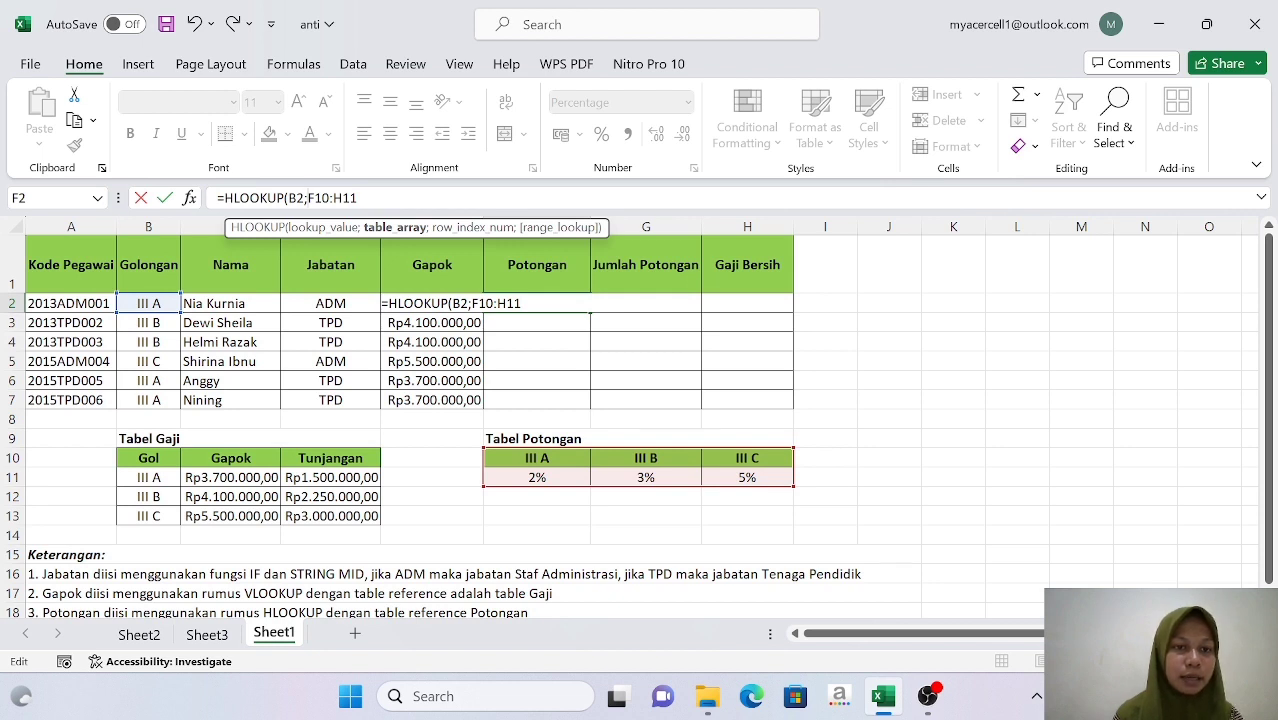
pyautogui.write('$F')
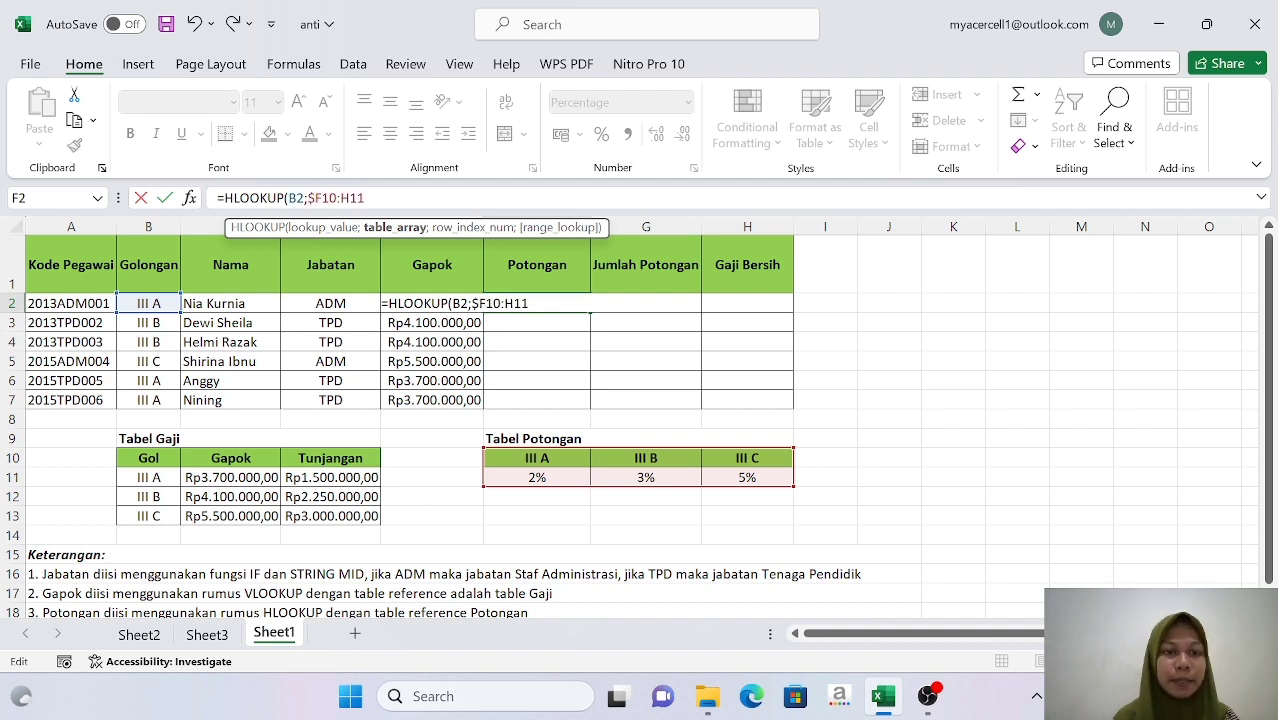
pyautogui.write('$10:')
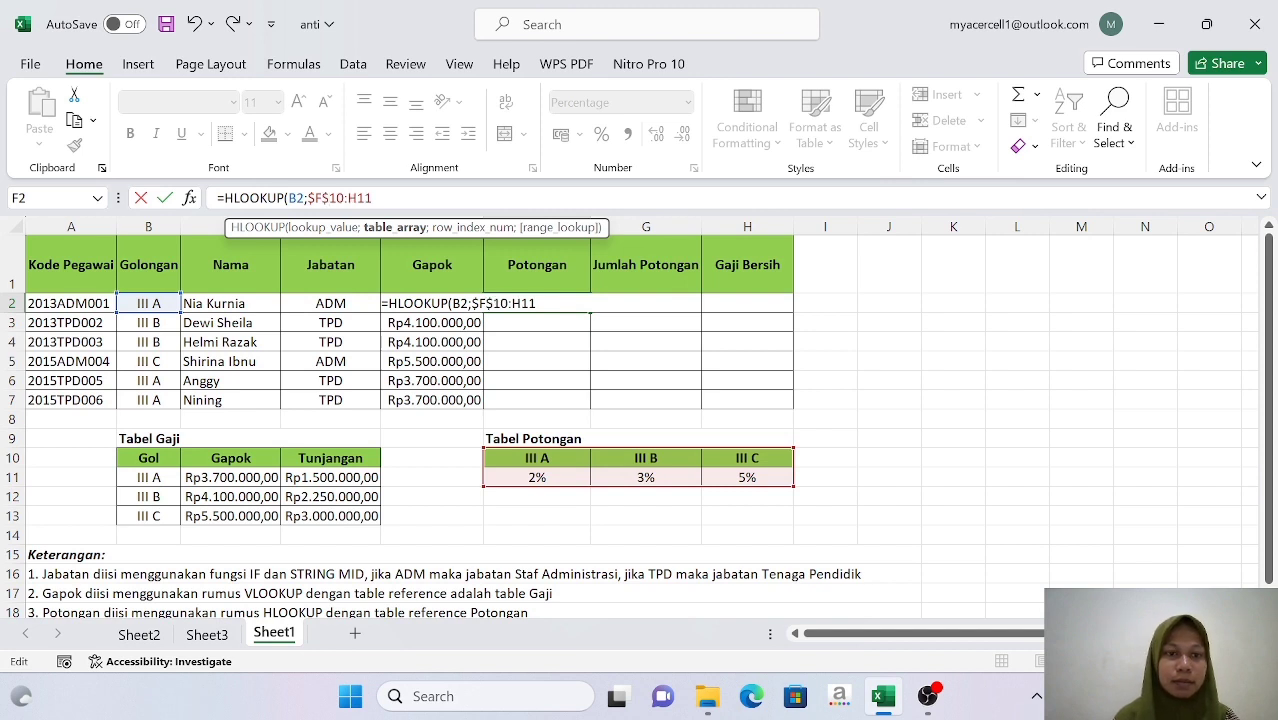
pyautogui.write('$')
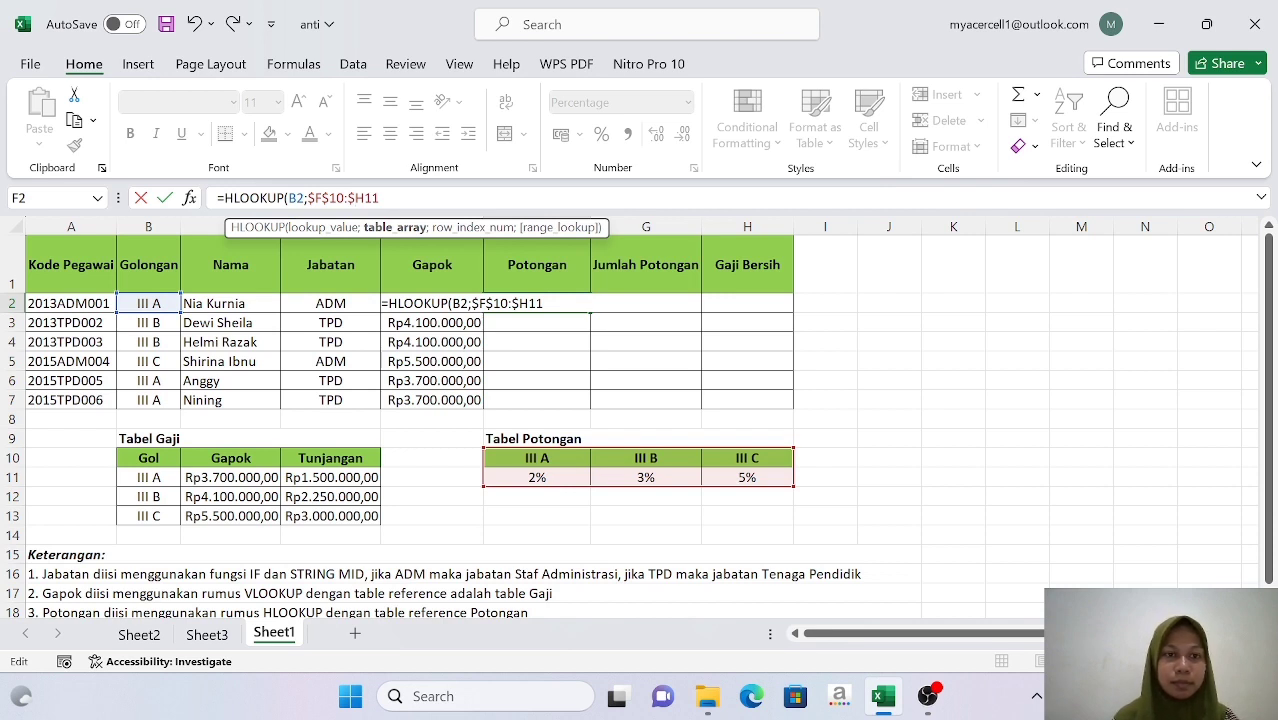
pyautogui.press('Right')
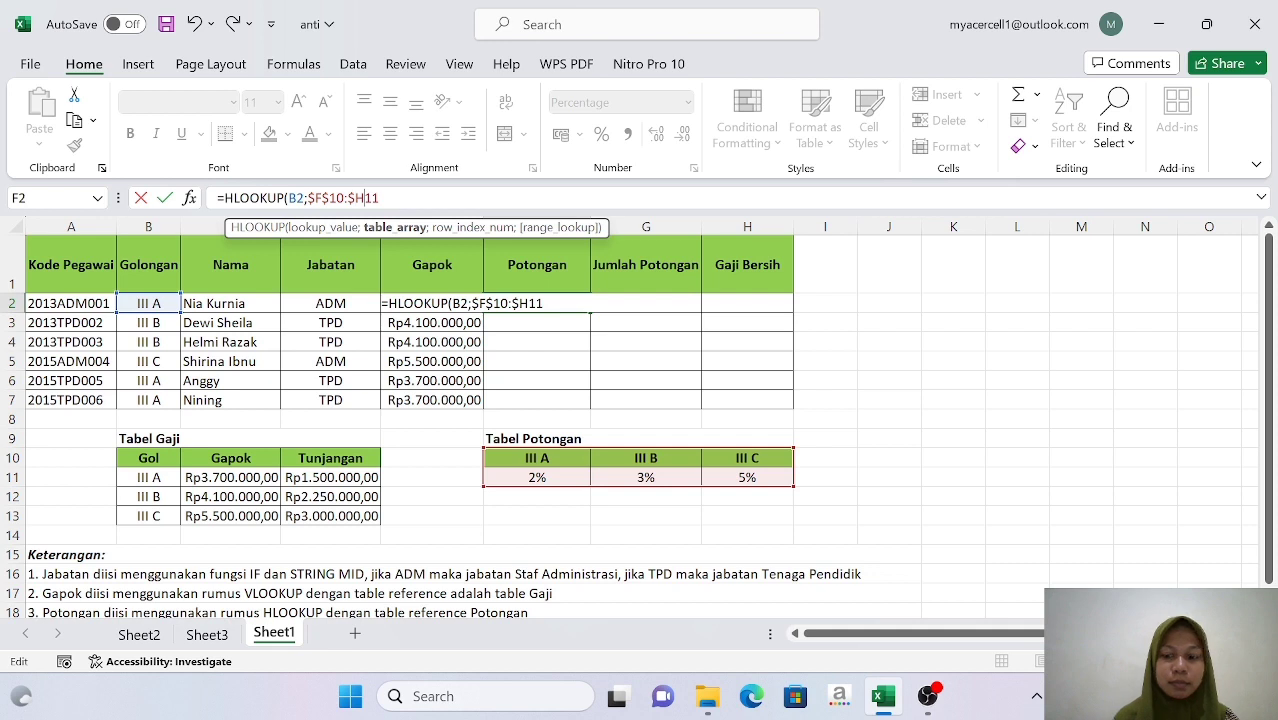
pyautogui.write('$11')
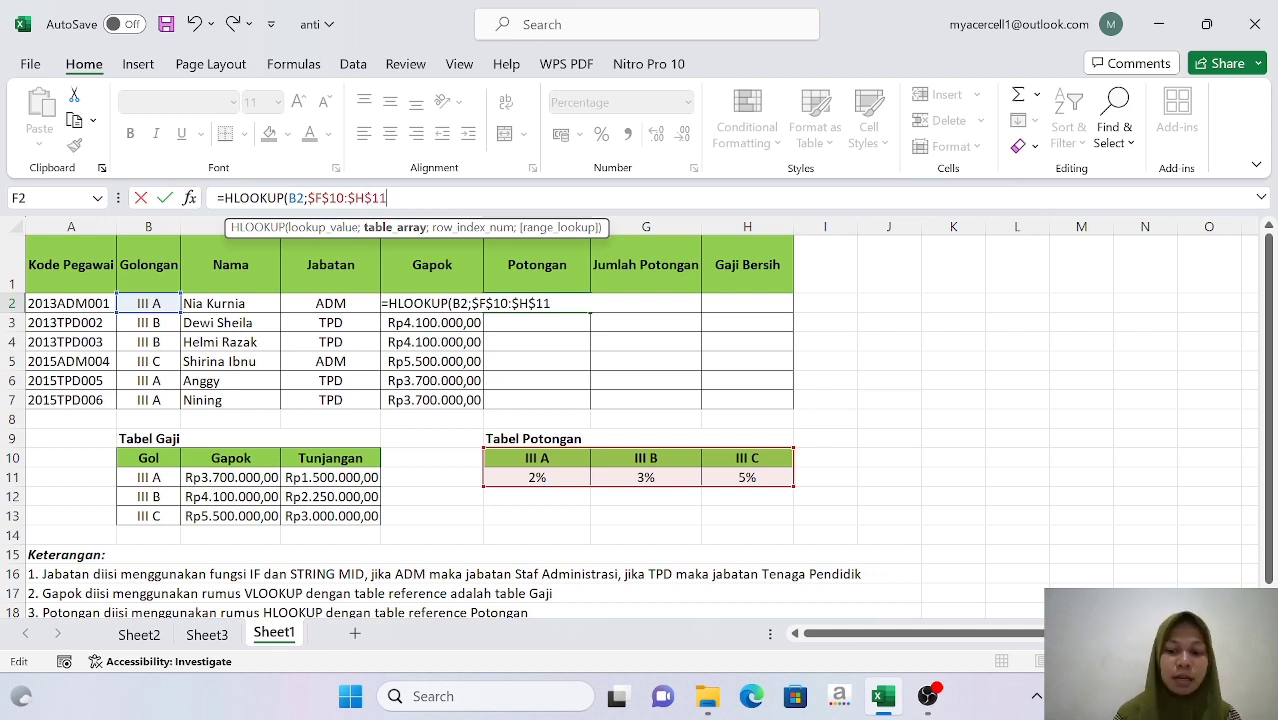
# Complete F2's HLOOKUP with row index 2 and range lookup 0, and fill the formula down to F7
pyautogui.write(';')
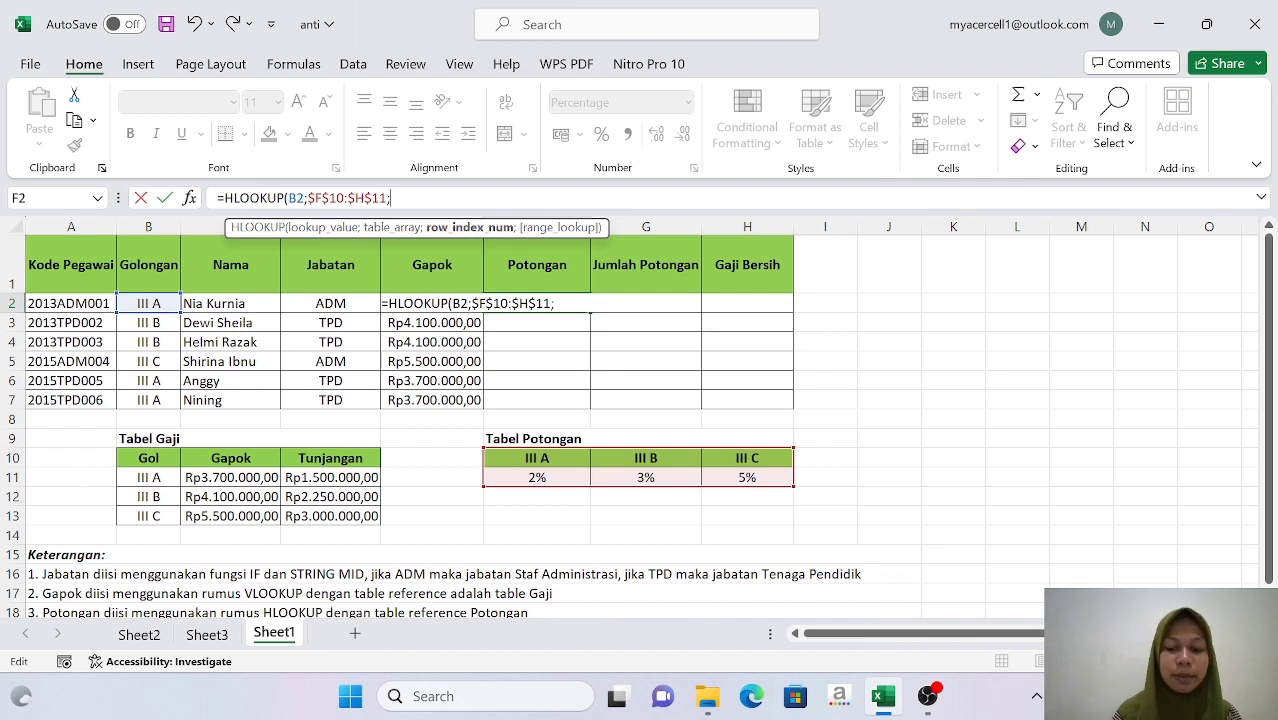
pyautogui.write('2')
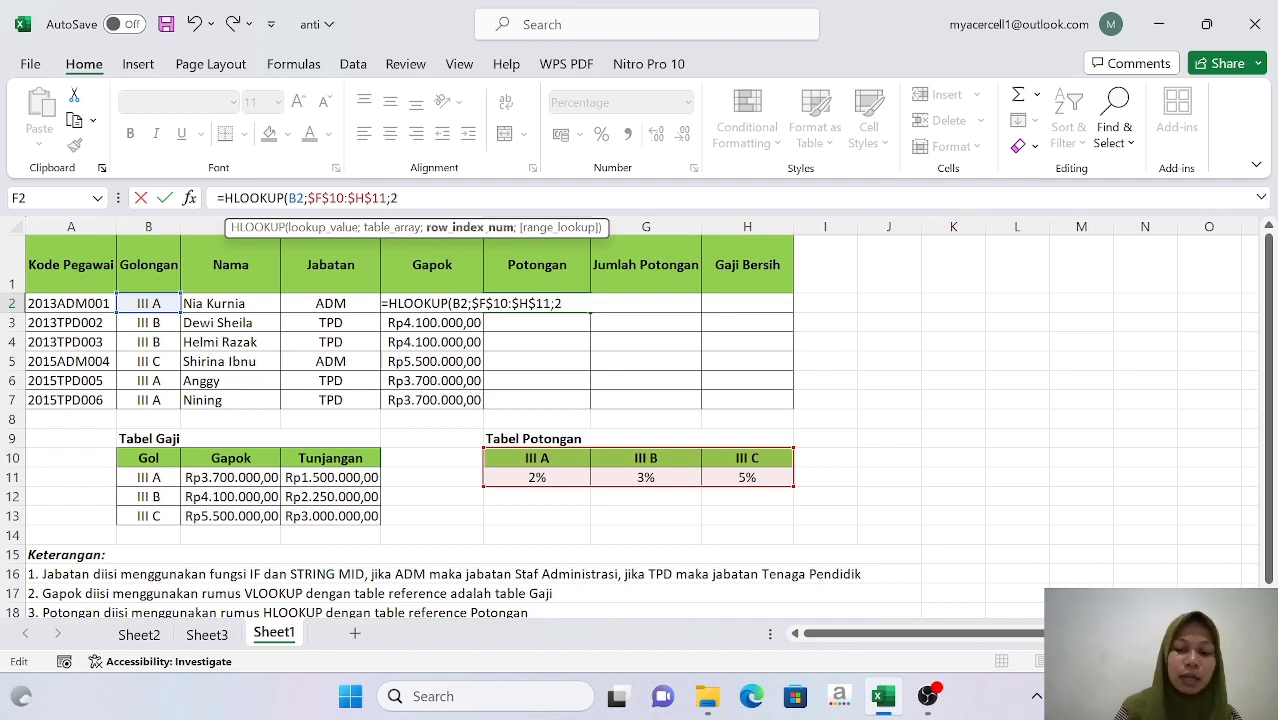
pyautogui.write(';0')
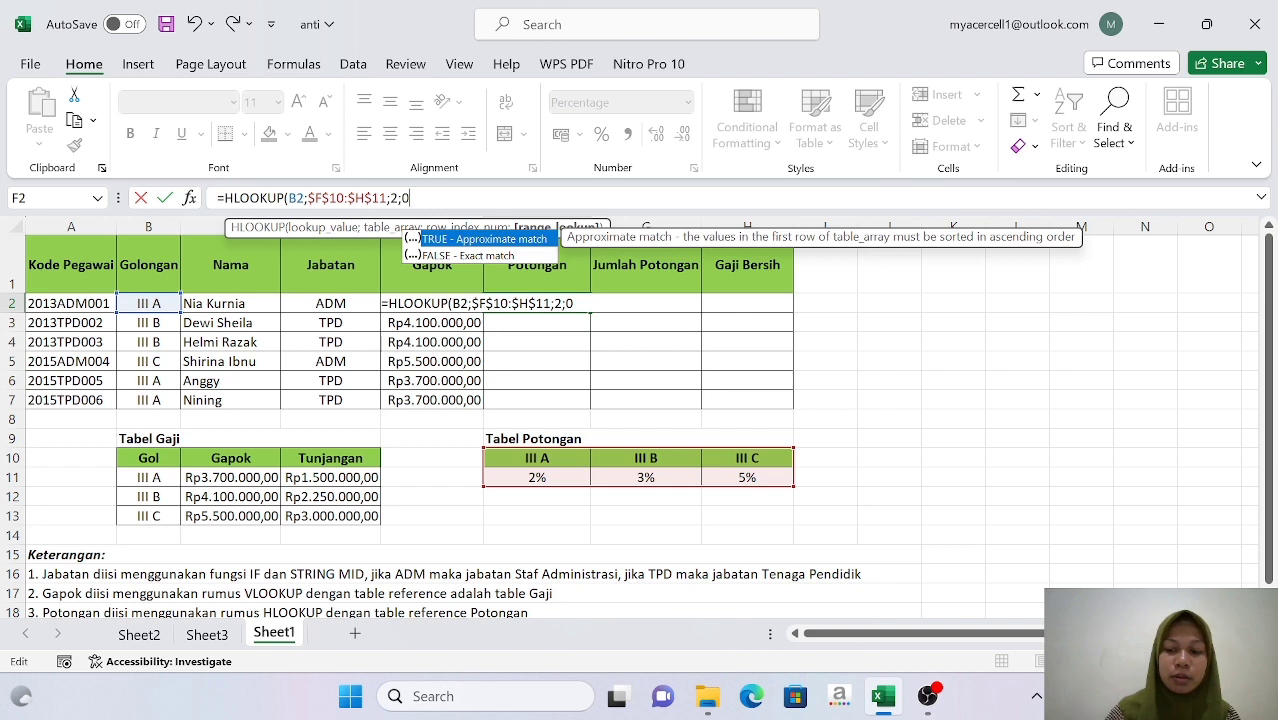
pyautogui.write(')')
pyautogui.press('Return')
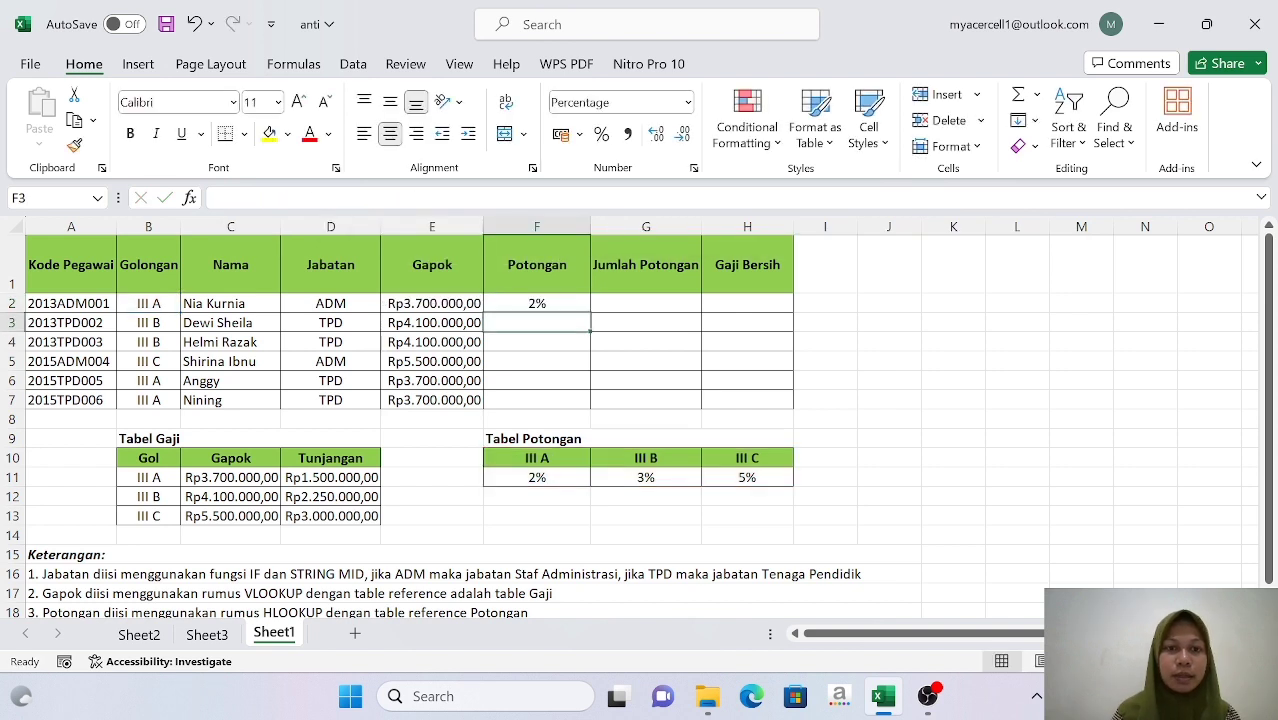
pyautogui.click(556, 302)
pyautogui.moveTo(591, 312); pyautogui.dragTo(592, 312)
pyautogui.doubleClick(592, 312)
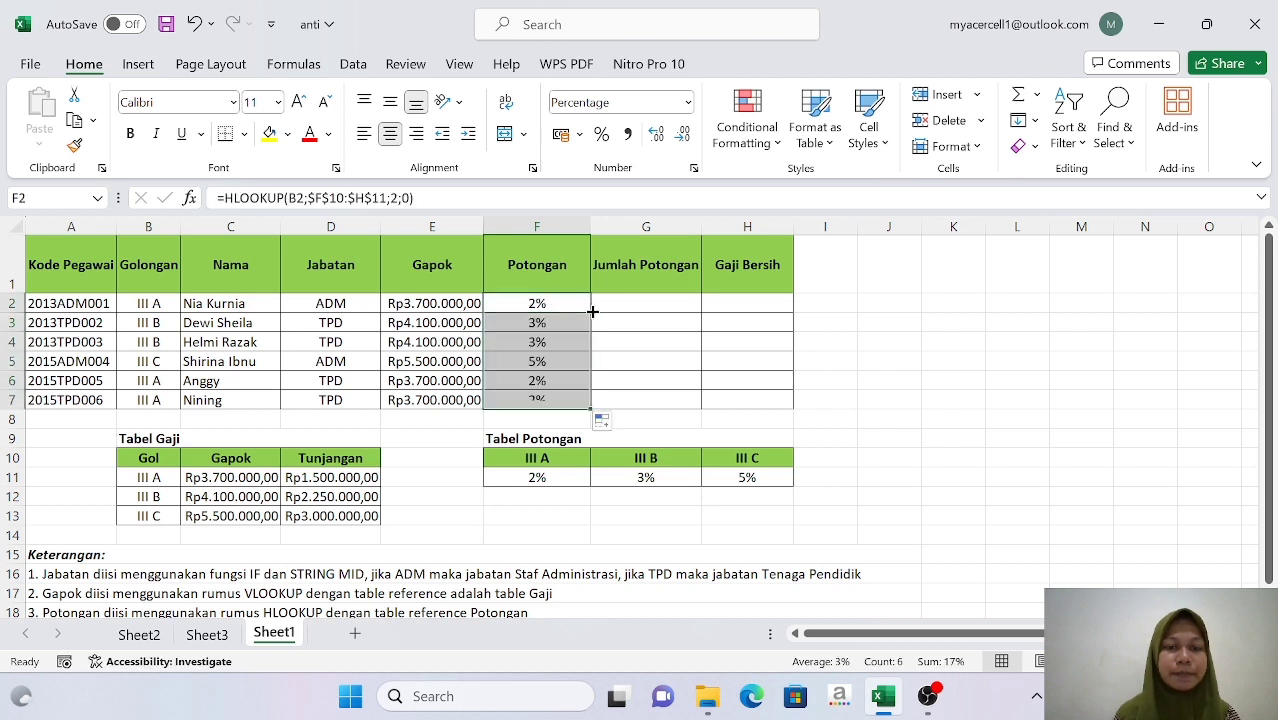
# Enter =E2*F2 in the first Jumlah Potongan cell, G2, and fill the formula down to G7
pyautogui.click(673, 298)
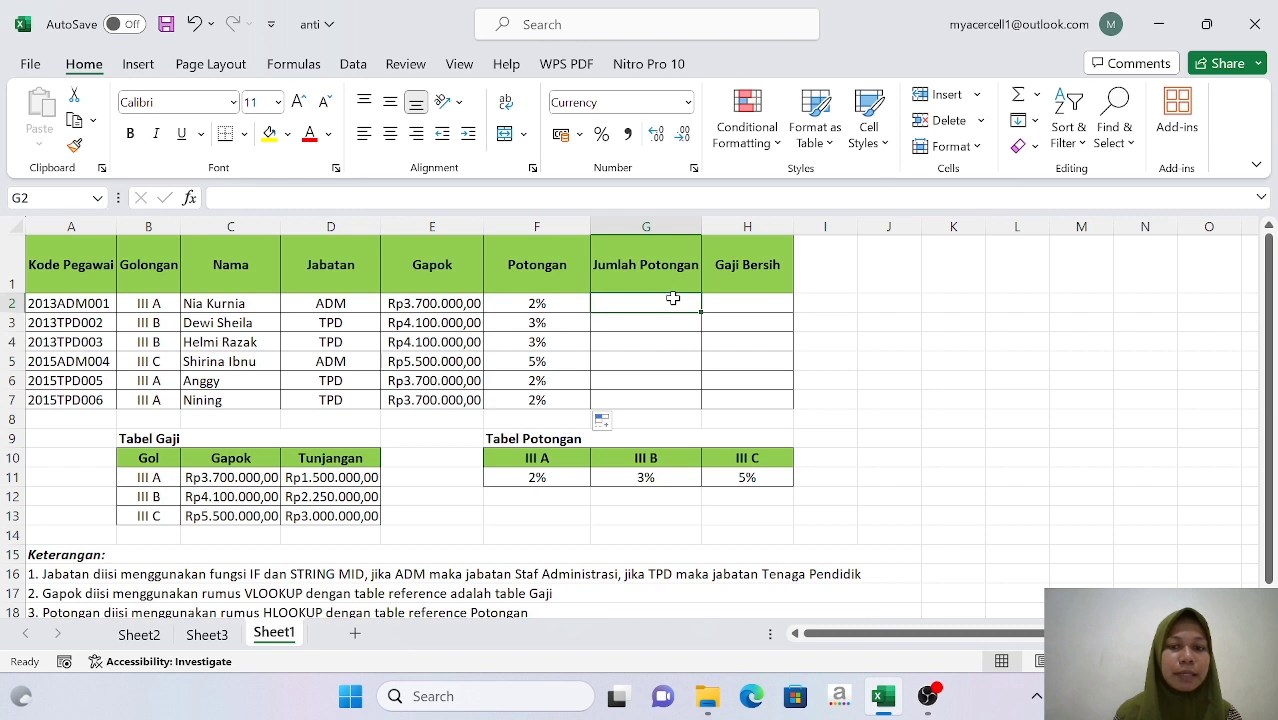
pyautogui.scroll(-2, 673, 298)
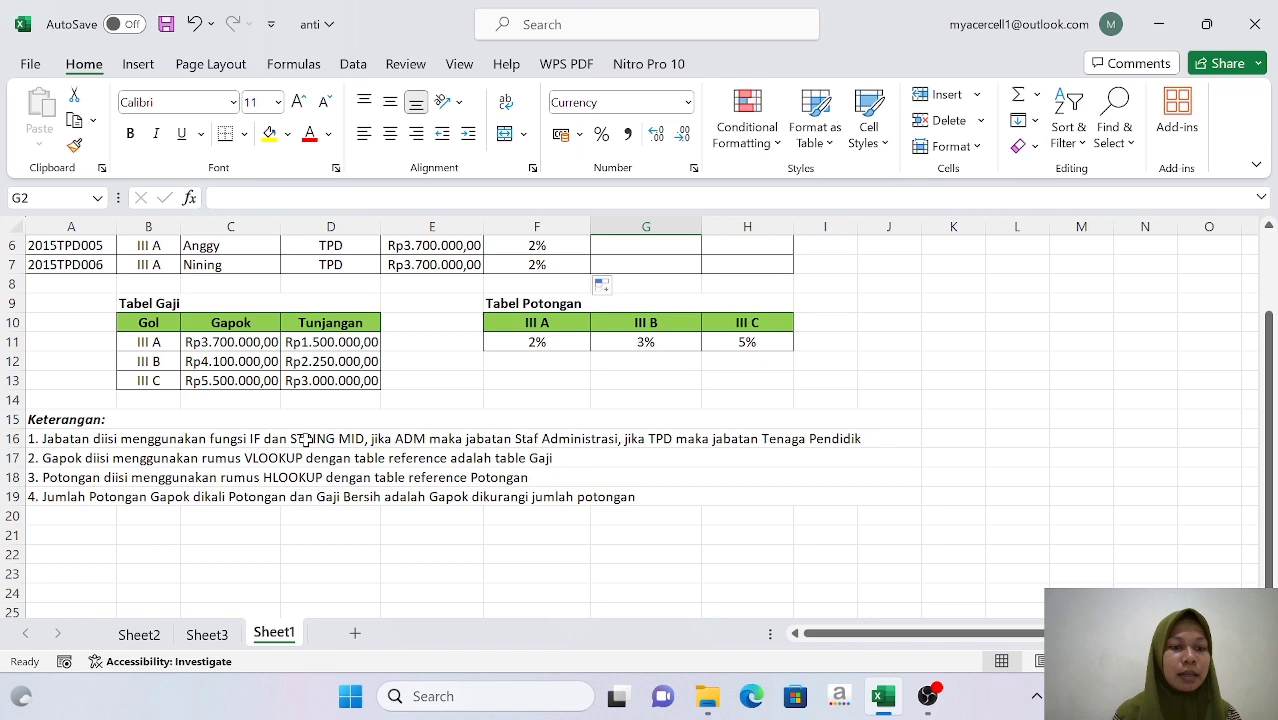
pyautogui.scroll(2, 306, 440)
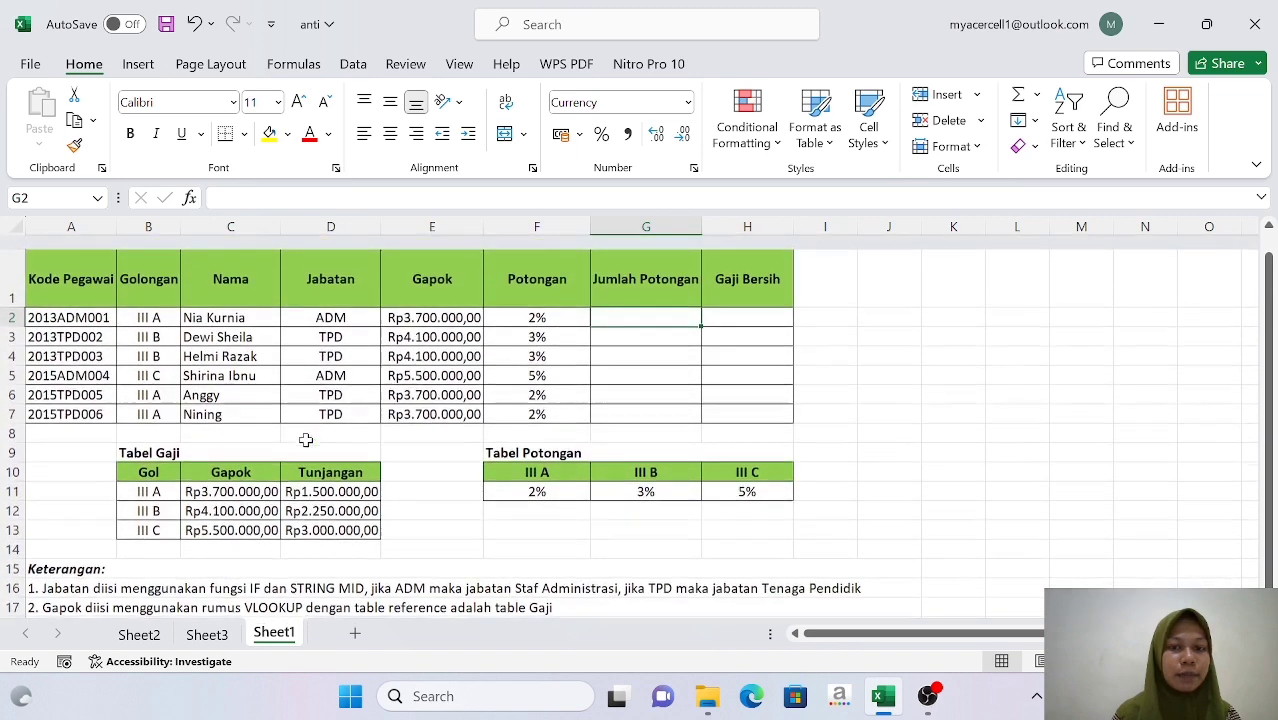
pyautogui.scroll(-1, 306, 440)
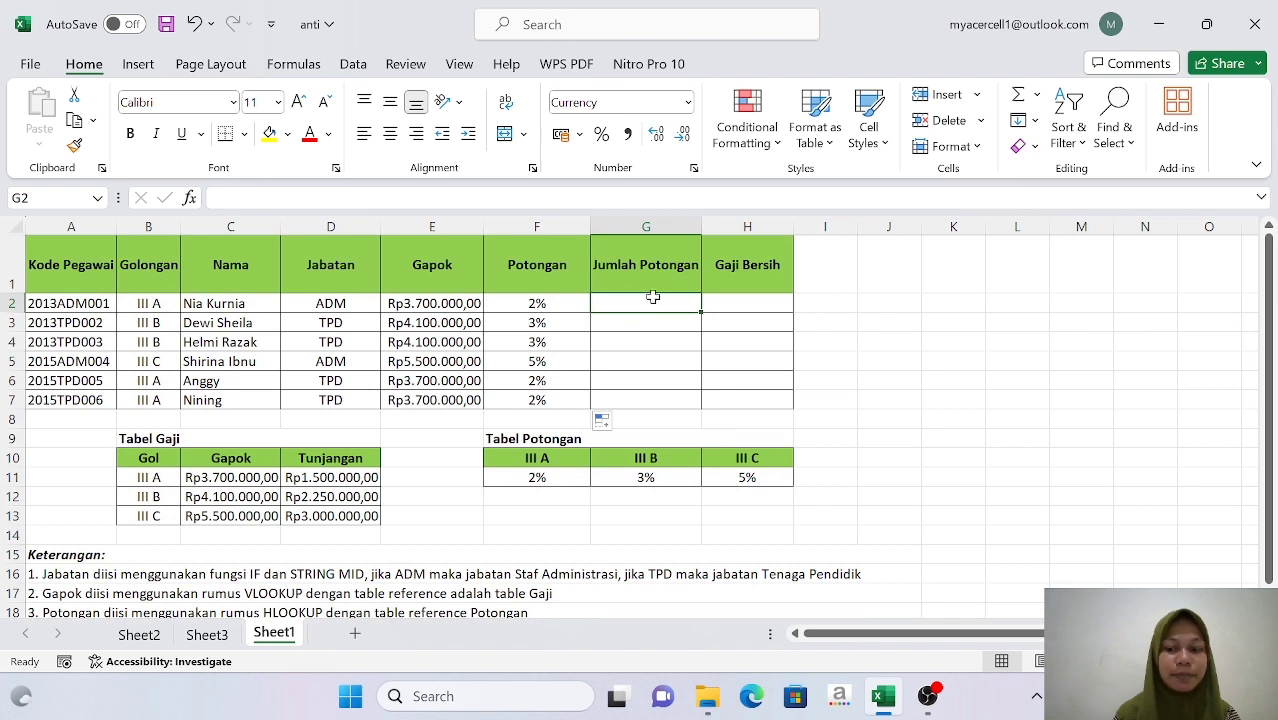
pyautogui.write('=')
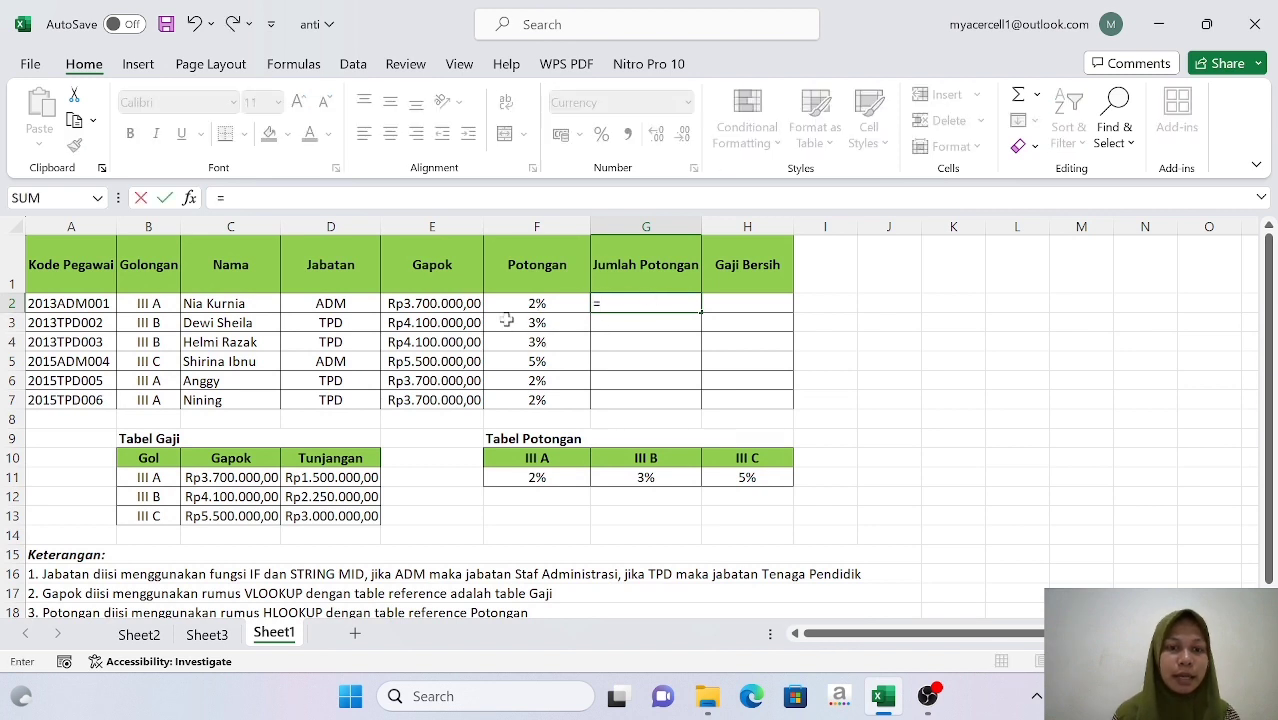
pyautogui.click(460, 303)
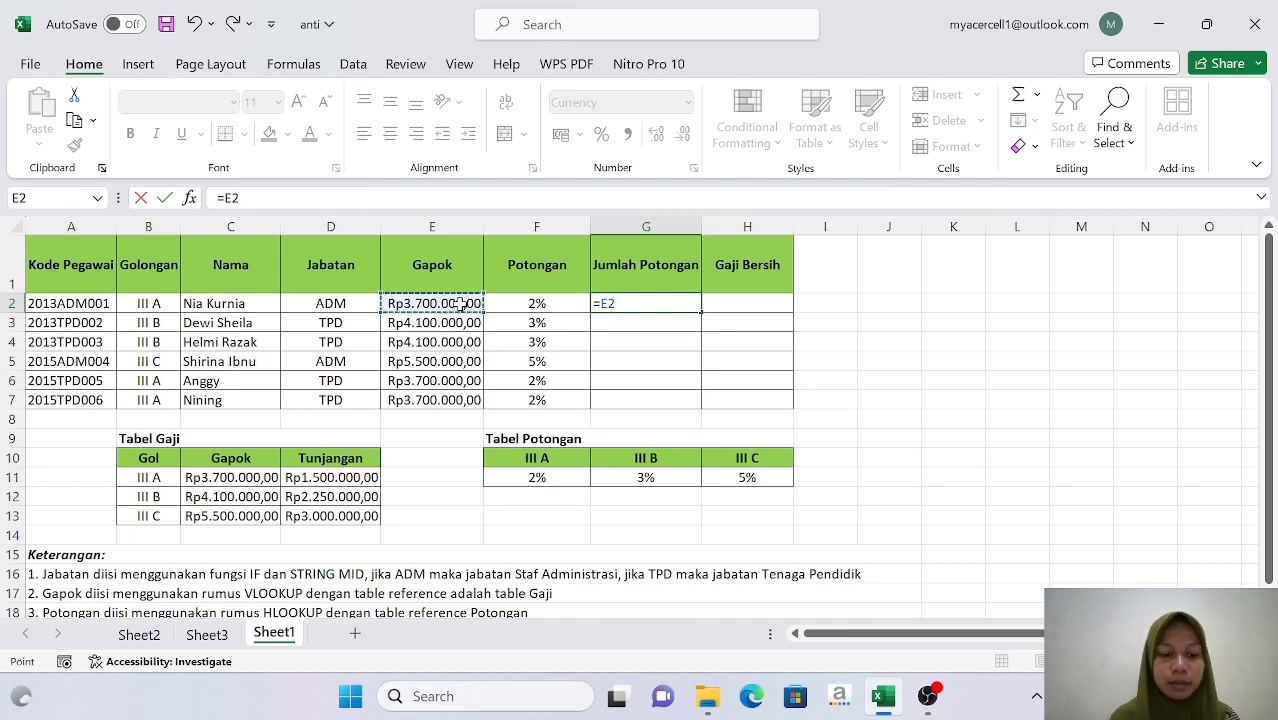
pyautogui.write('*')
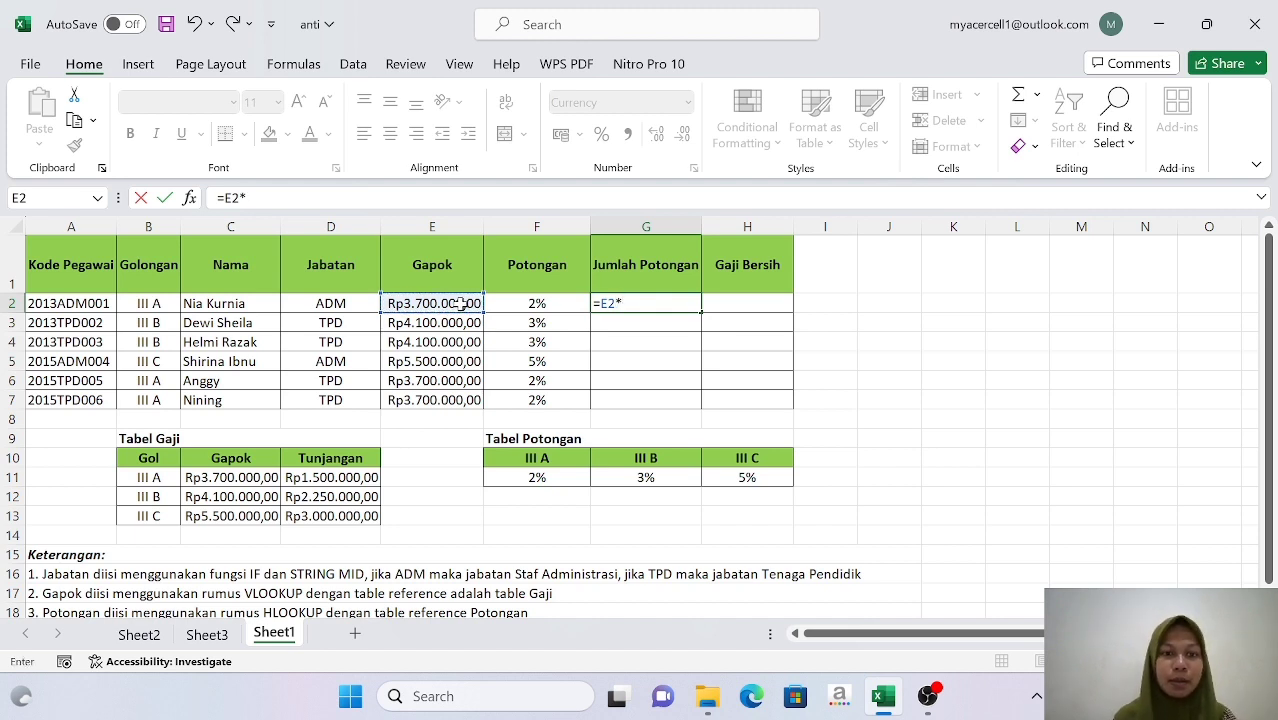
pyautogui.click(512, 303)
pyautogui.press('Return')
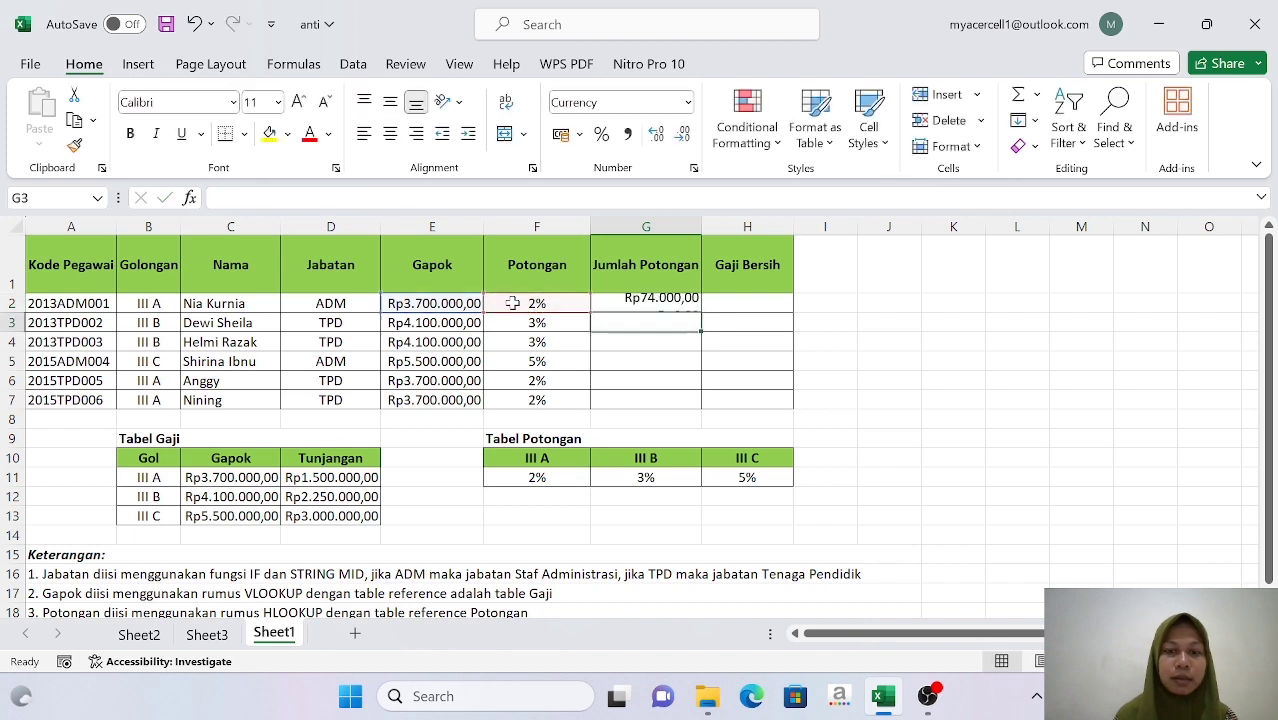
pyautogui.click(686, 302)
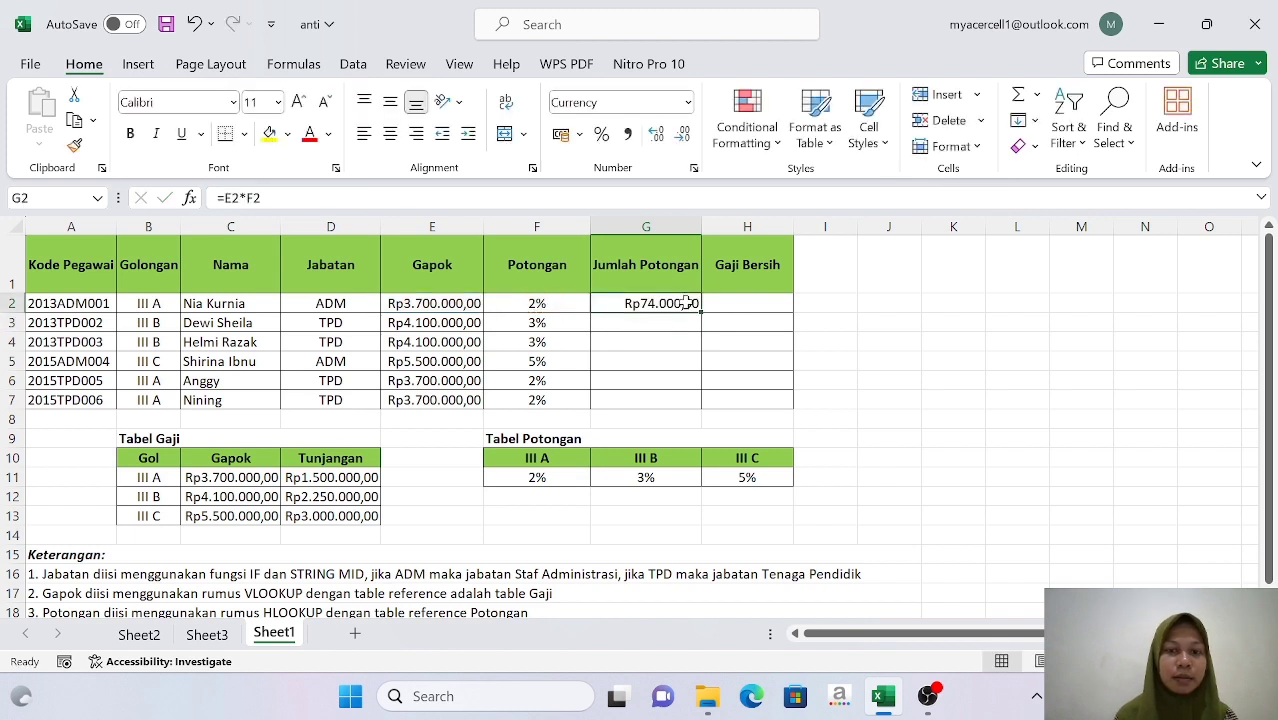
pyautogui.doubleClick(703, 312)
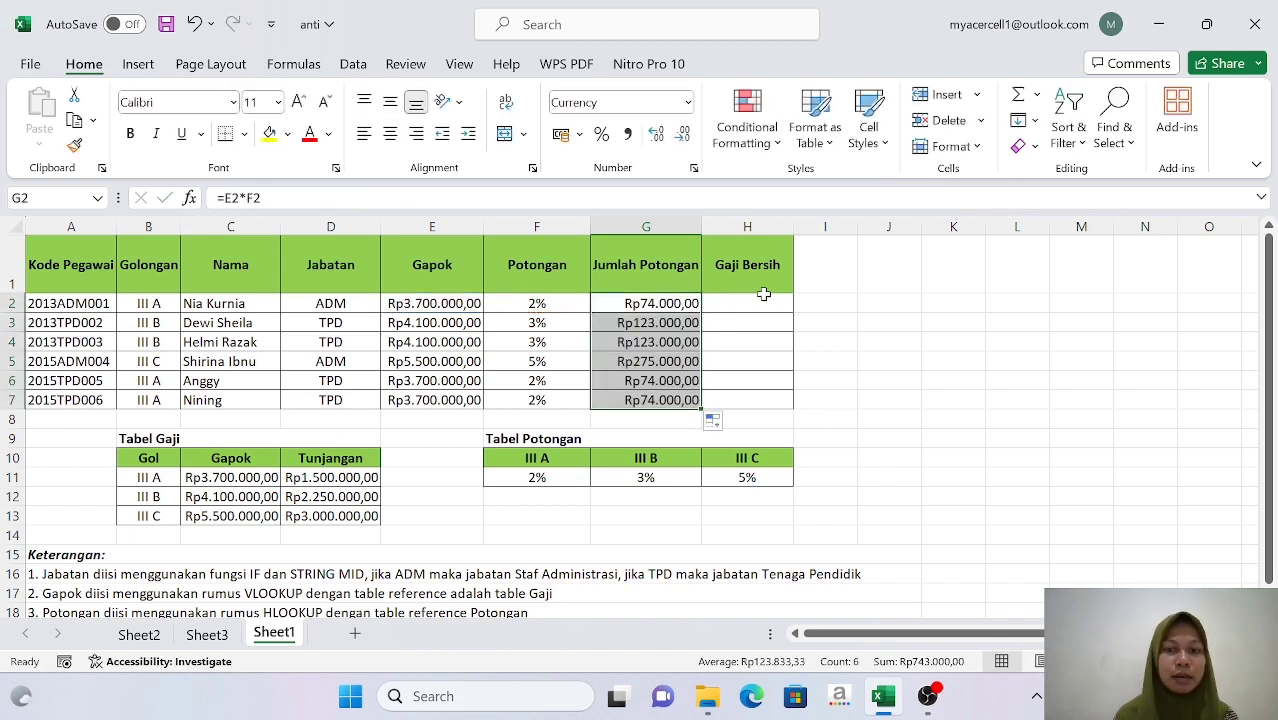
# Enter =E2-G2 in the first Gaji Bersih cell, H2, following the calculation rule in the Keterangan notes
pyautogui.scroll(-2, 765, 293)
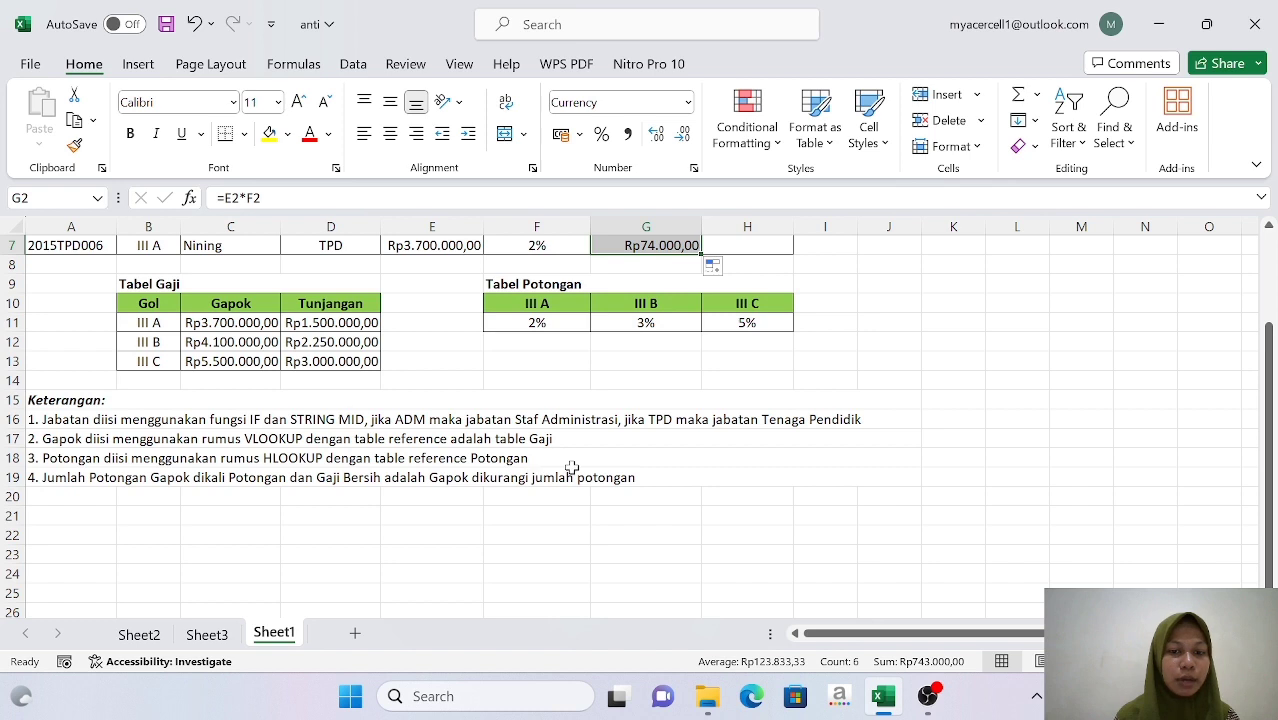
pyautogui.scroll(2, 571, 467)
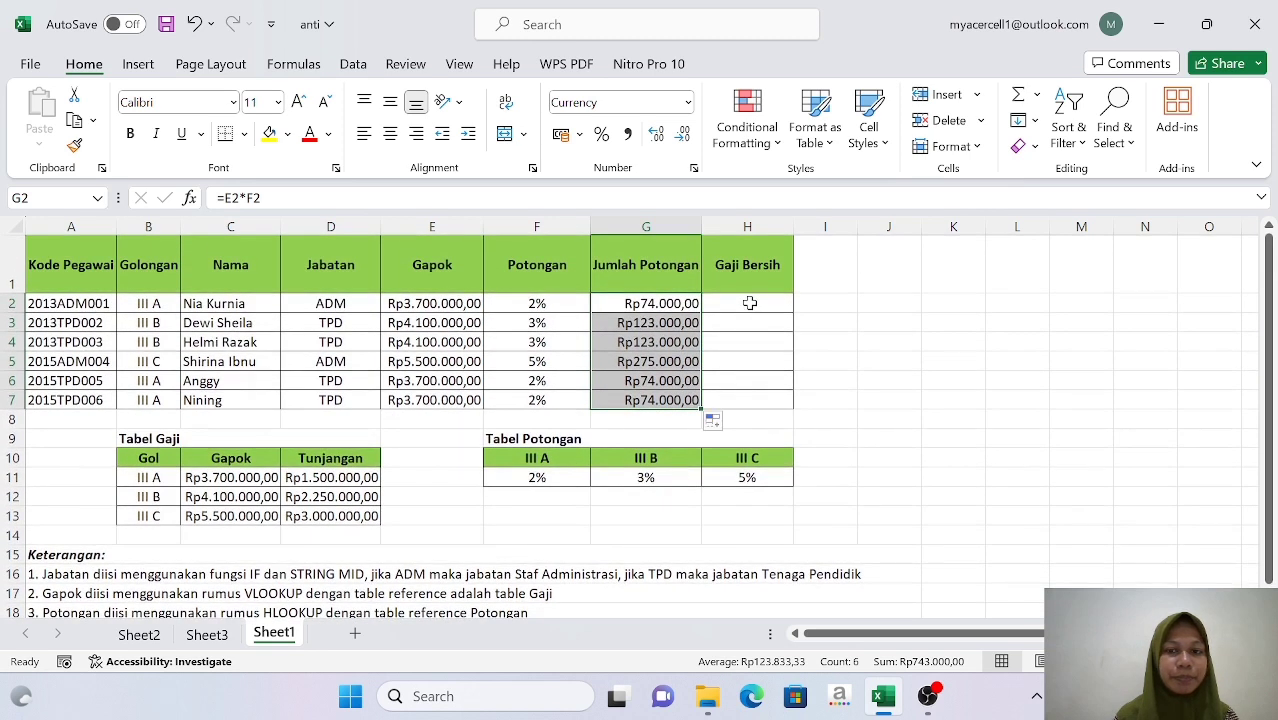
pyautogui.click(749, 302)
pyautogui.write('=')
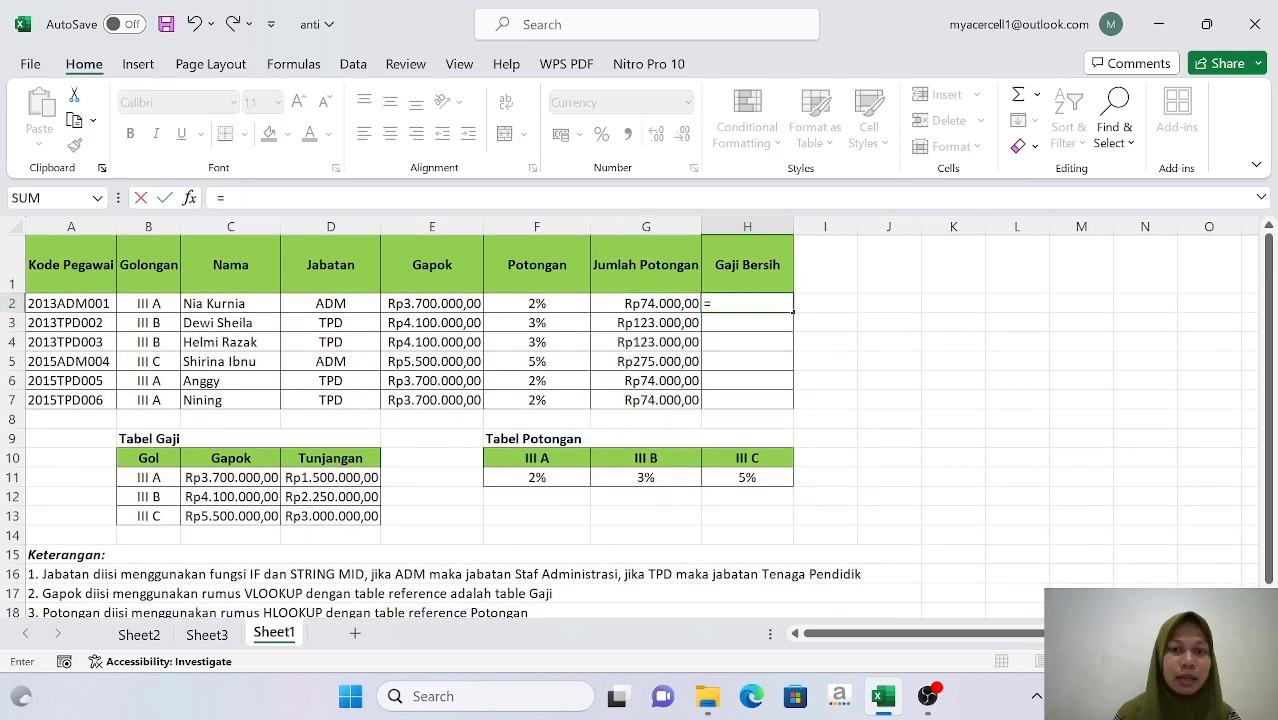
pyautogui.click(467, 304)
pyautogui.write('-')
pyautogui.click(637, 303)
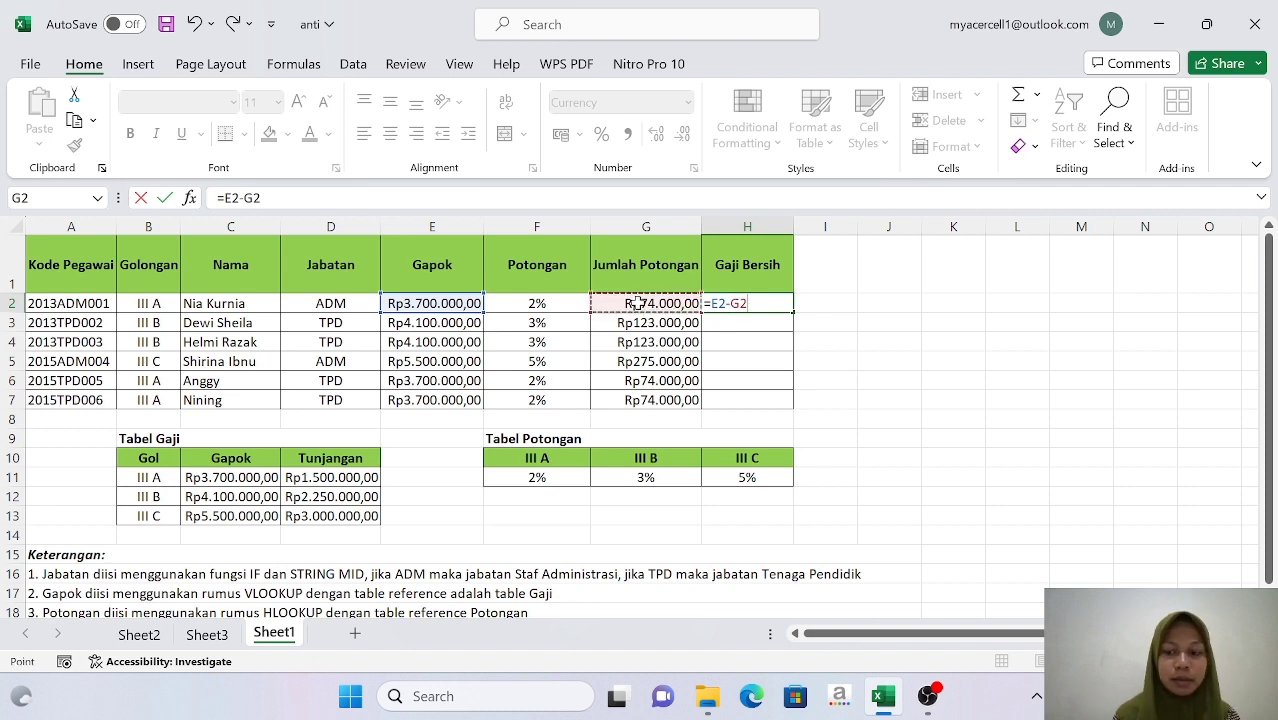
pyautogui.press('BackSpace')
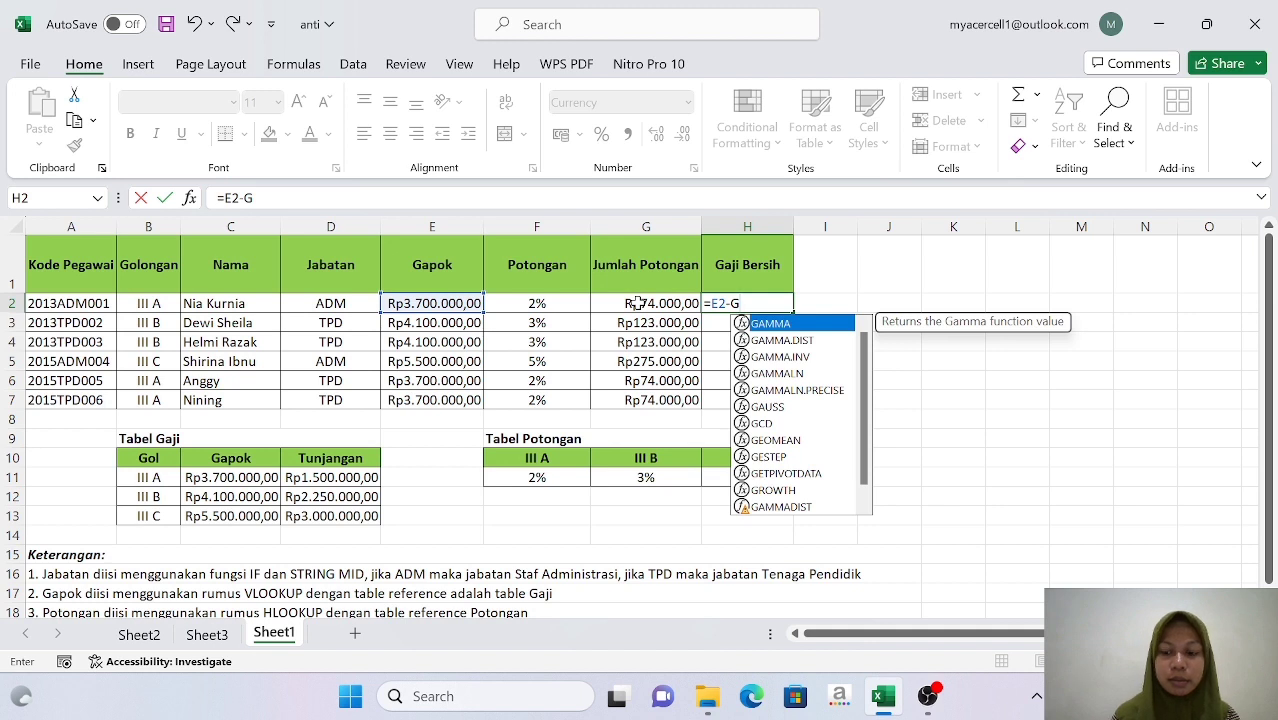
pyautogui.press('BackSpace')
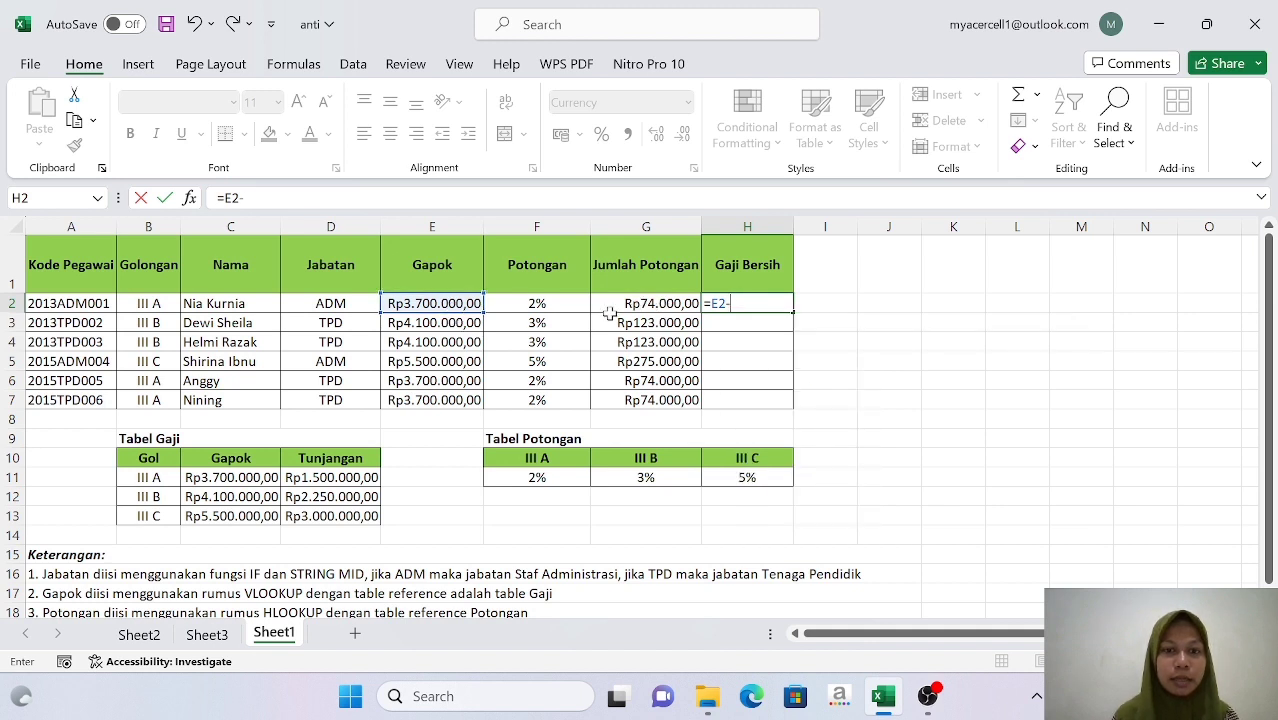
pyautogui.click(613, 305)
pyautogui.press('Return')
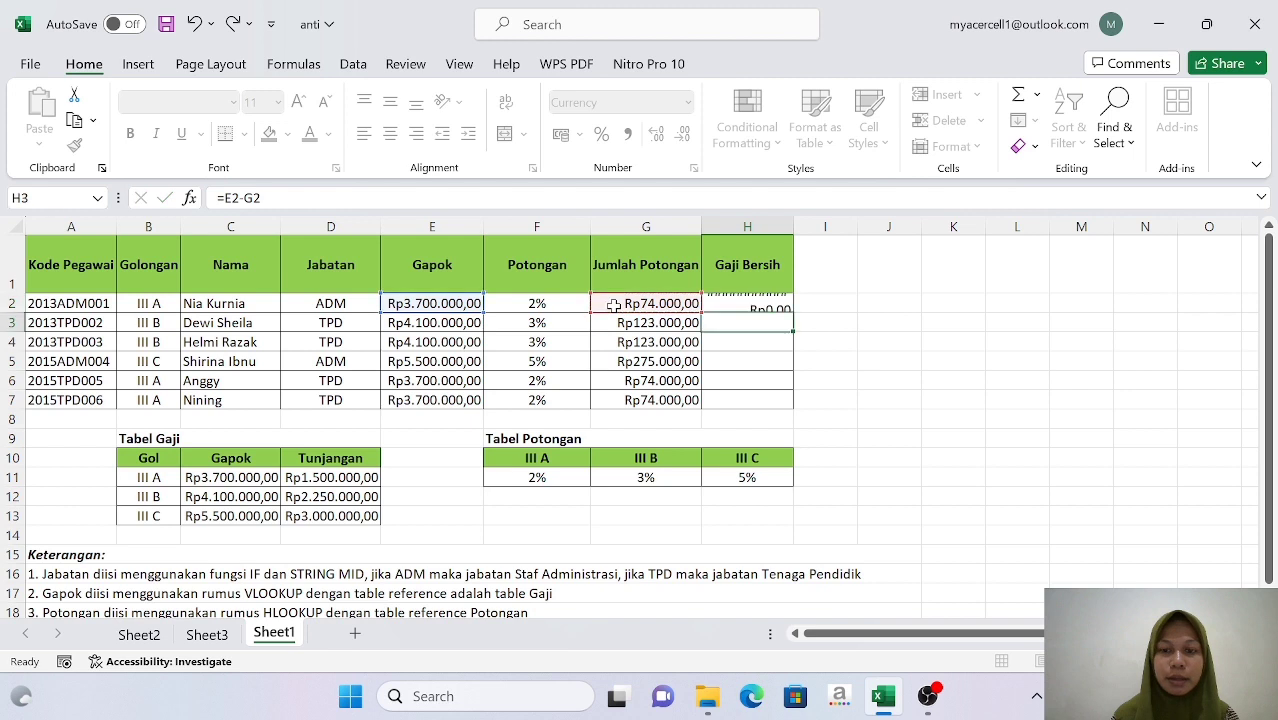
# Autofit the width of the Gaji Bersih column and fill the H2 formula down to H7
pyautogui.doubleClick(795, 217)
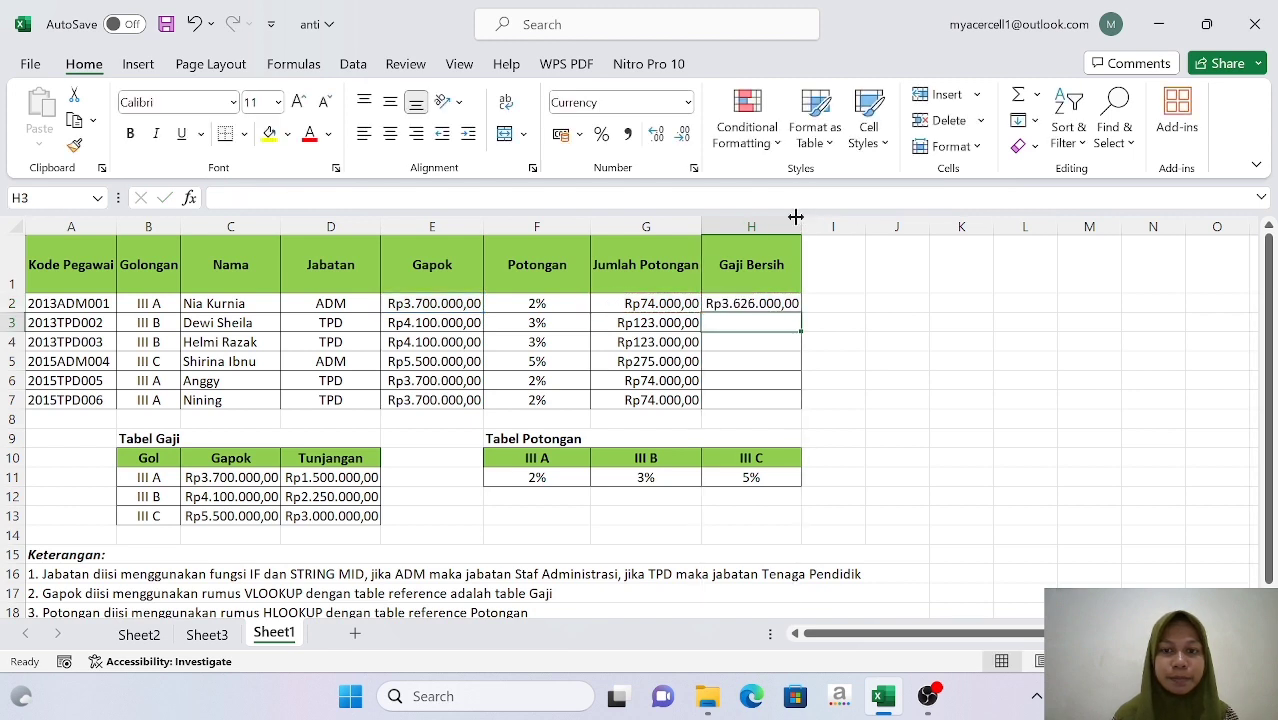
pyautogui.click(751, 303)
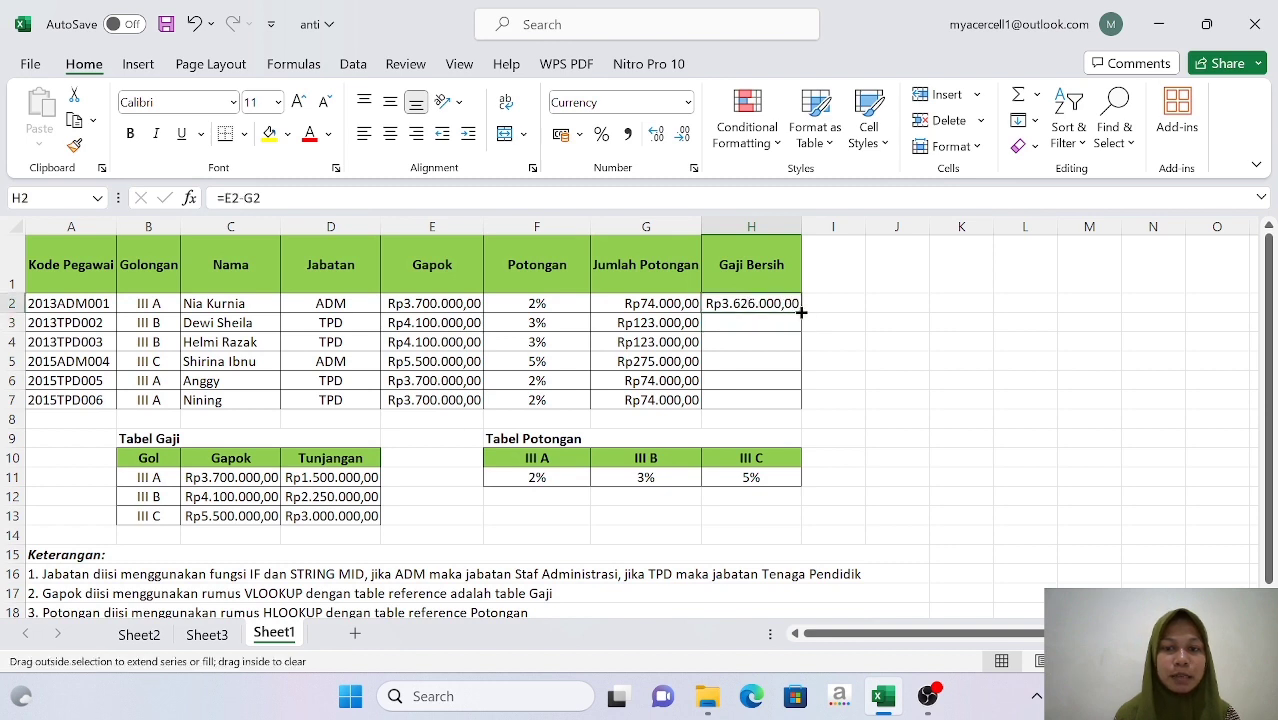
pyautogui.doubleClick(801, 312)
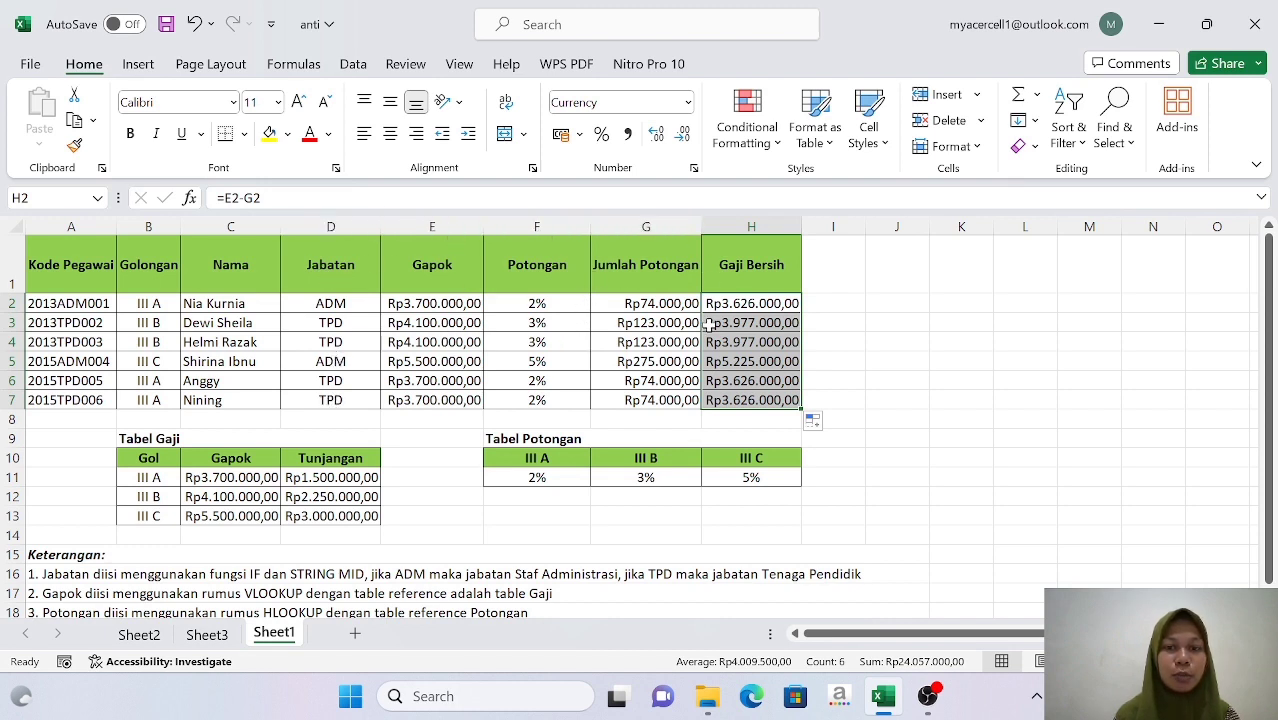
pyautogui.click(849, 303)
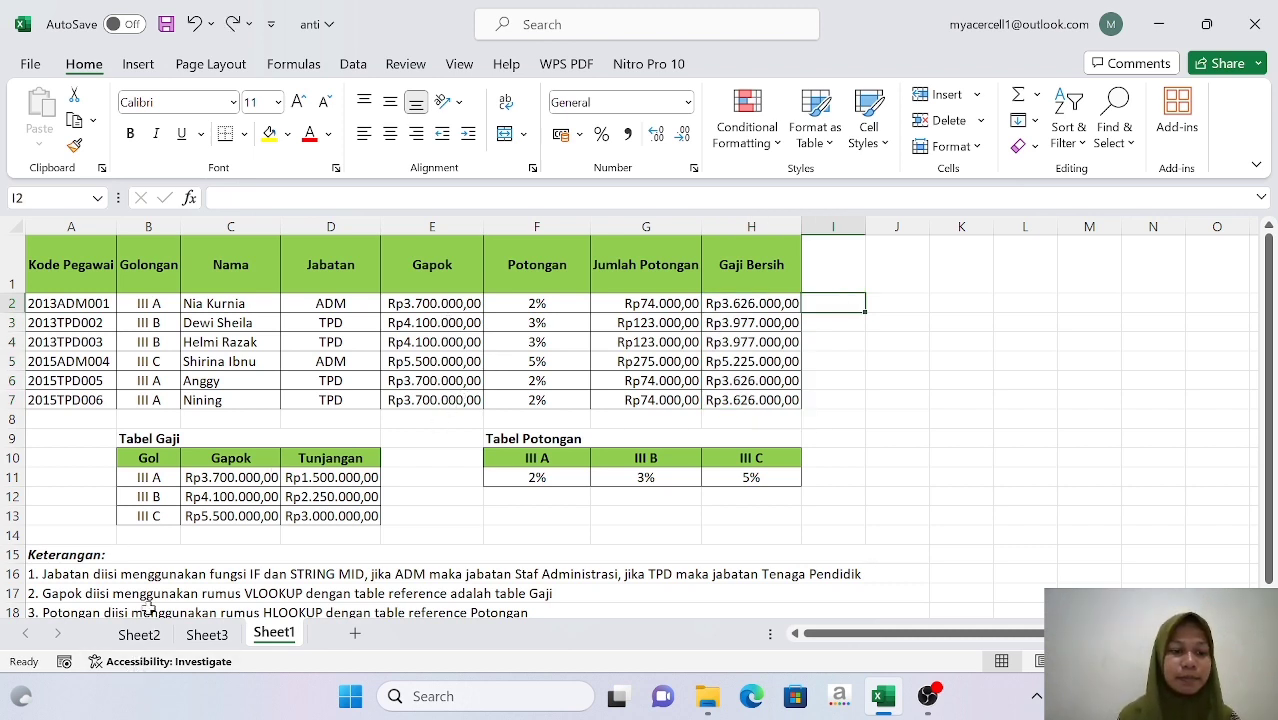
# On Sheet2, custom sort the table A1:D14 by SALES cell values, ordered Largest to Smallest
pyautogui.click(143, 634)
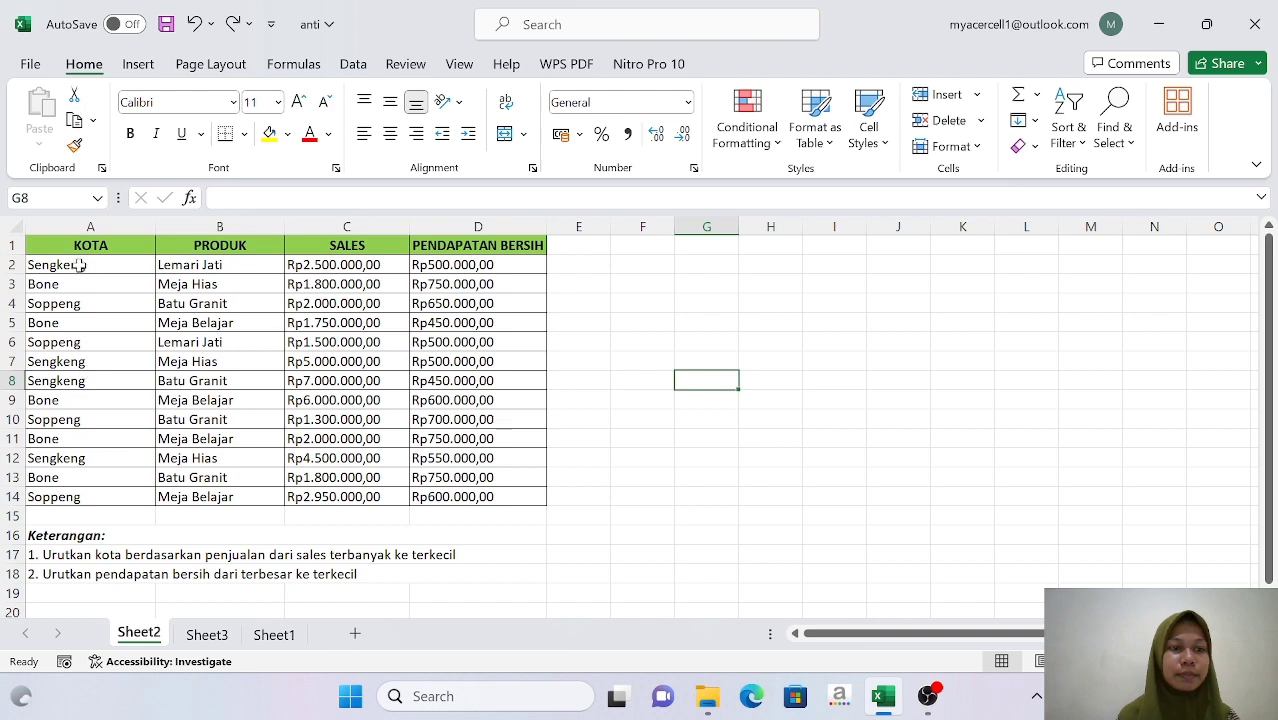
pyautogui.moveTo(72, 247); pyautogui.dragTo(488, 494)
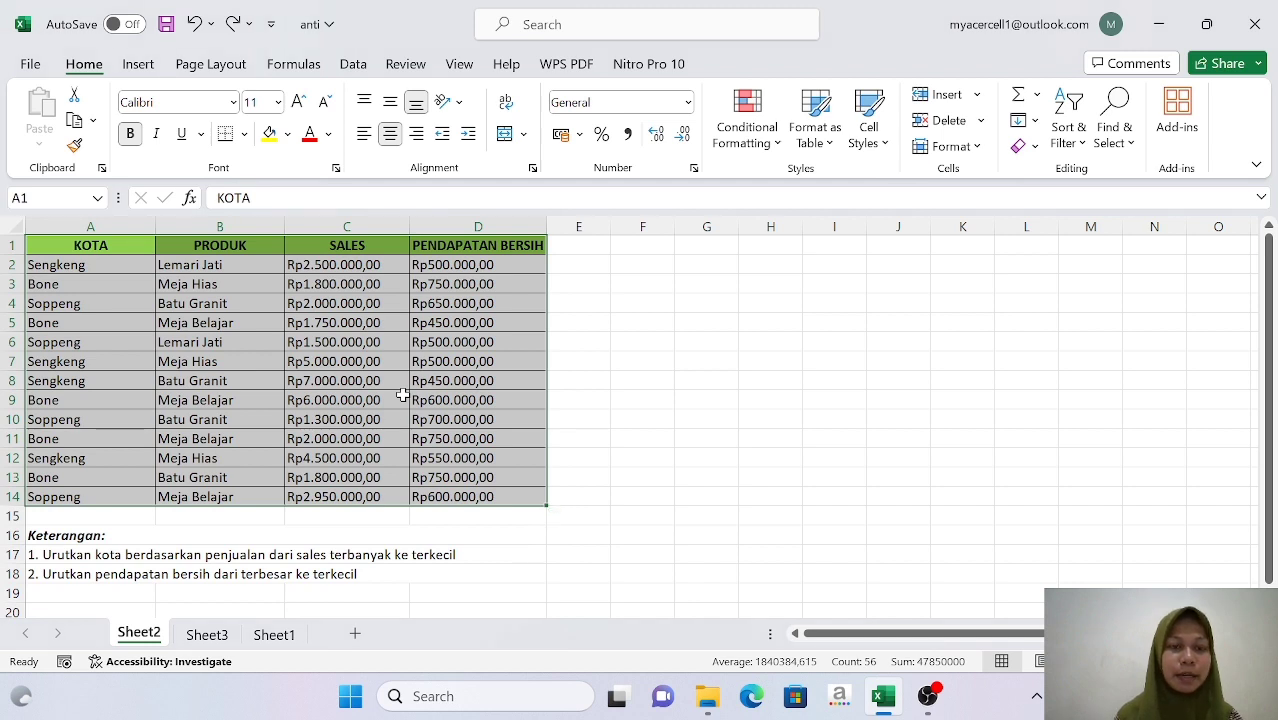
pyautogui.rightClick(402, 396)
pyautogui.moveTo(465, 388)
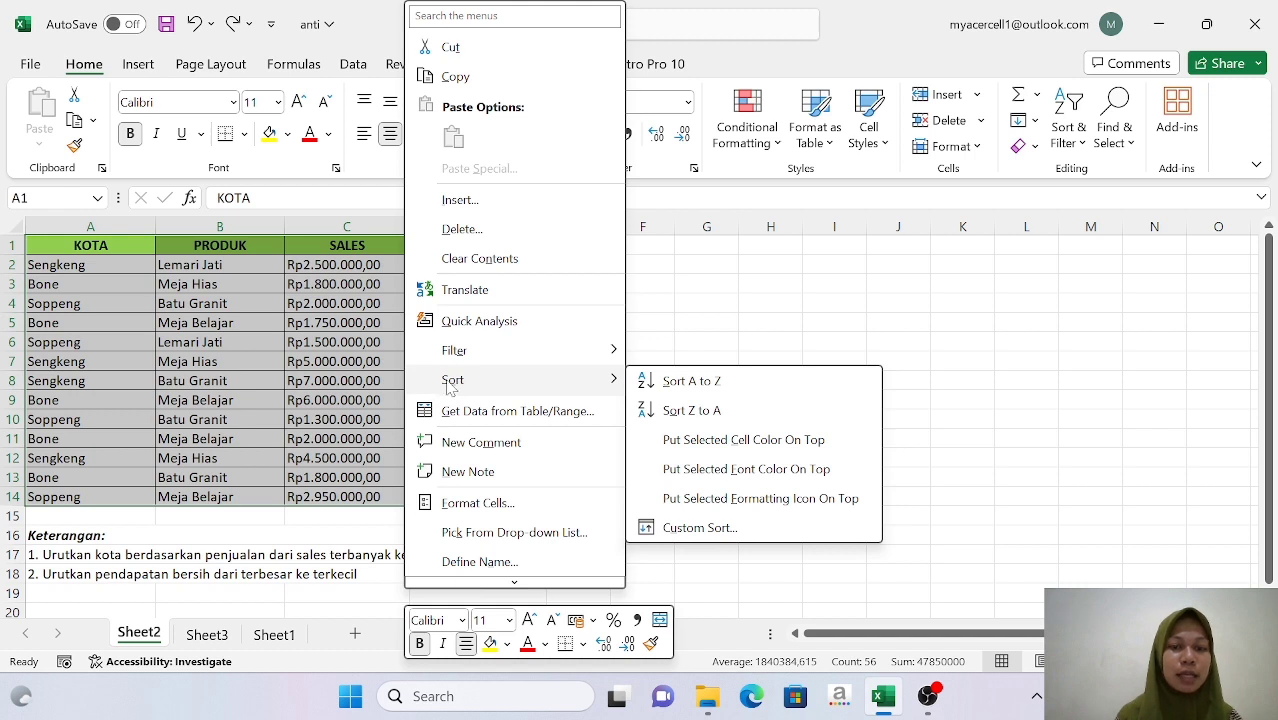
pyautogui.click(695, 530)
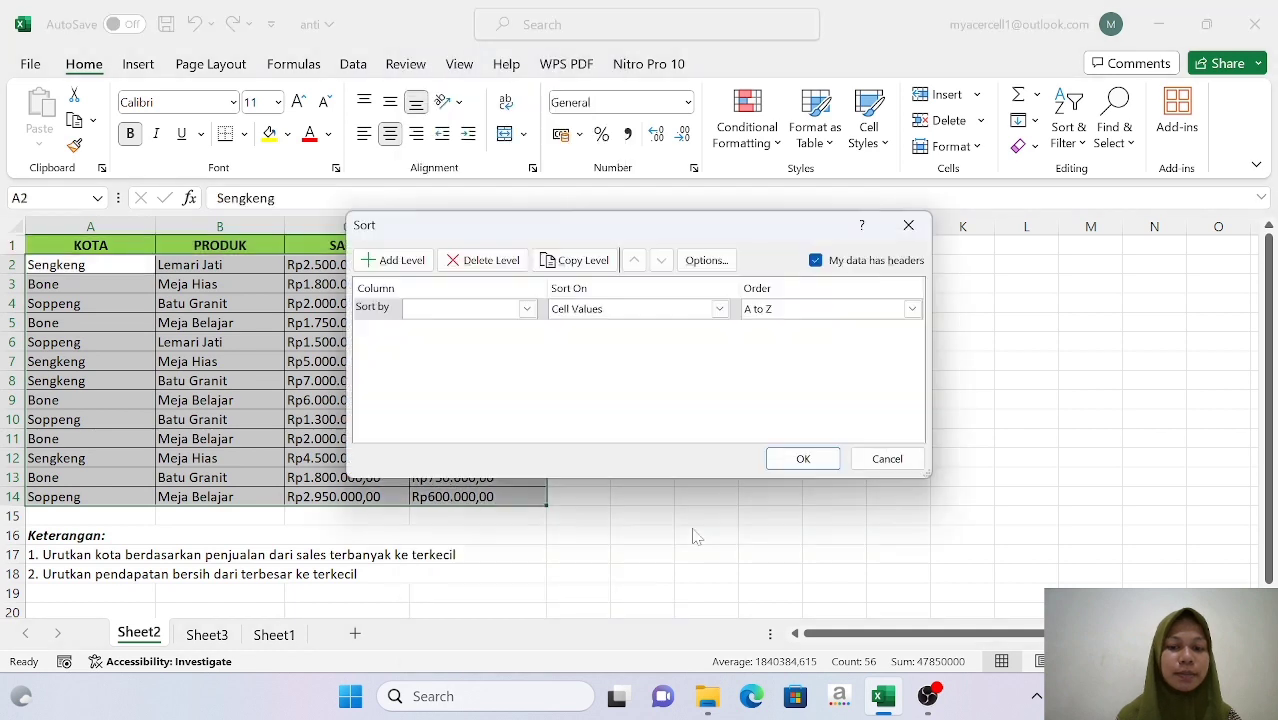
pyautogui.click(527, 310)
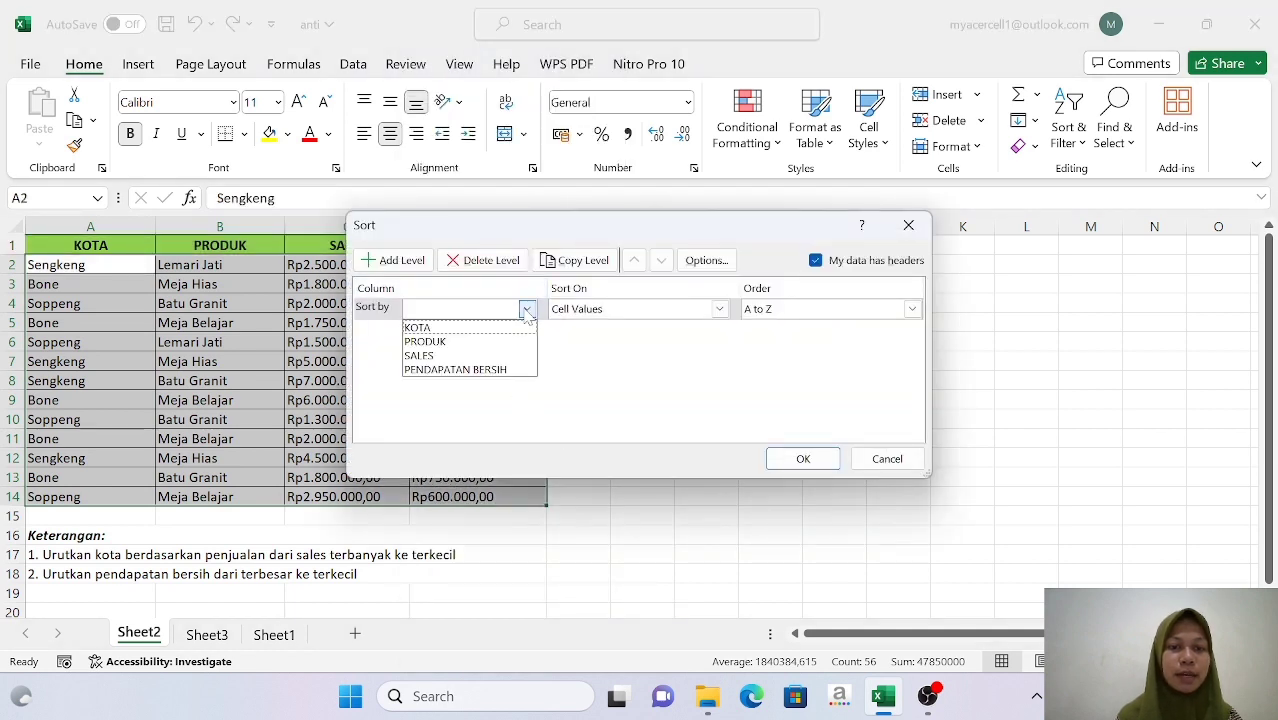
pyautogui.click(461, 357)
pyautogui.click(907, 316)
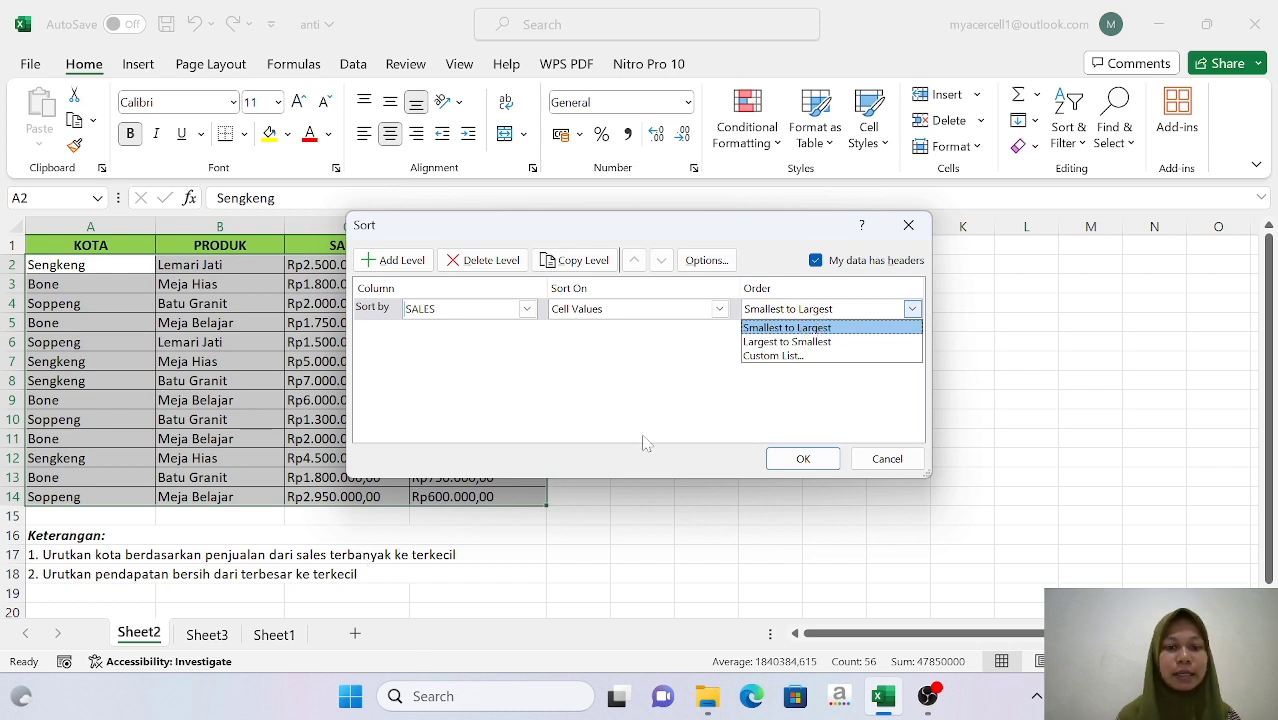
pyautogui.click(785, 342)
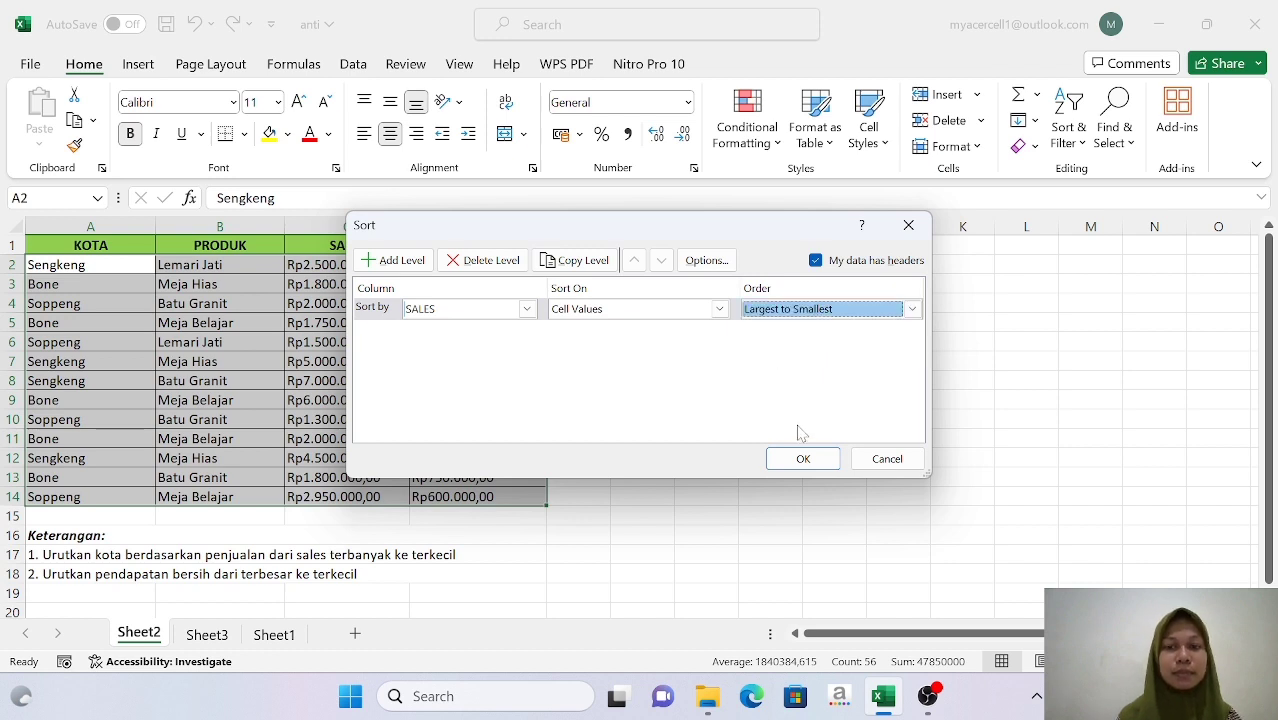
pyautogui.click(804, 459)
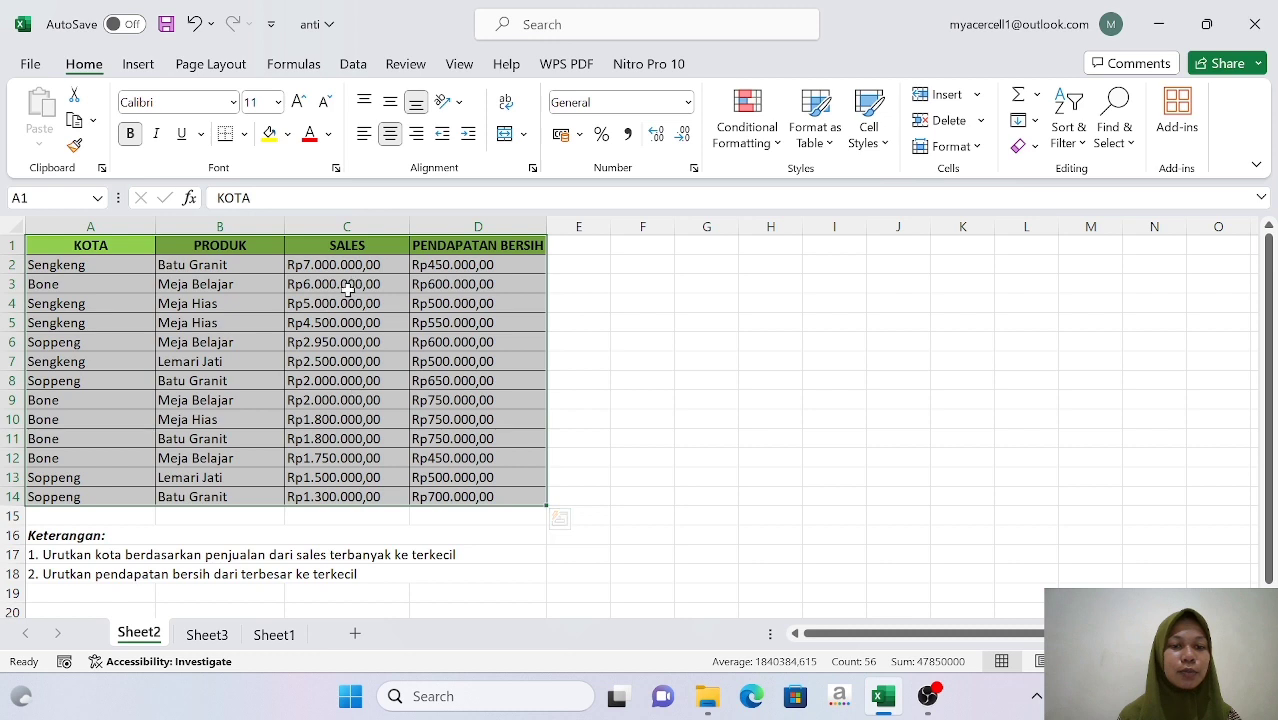
# Custom sort the Sheet2 table A1:D14 by PENDAPATAN BERSIH cell values, ordered Largest to Smallest
pyautogui.click(468, 572)
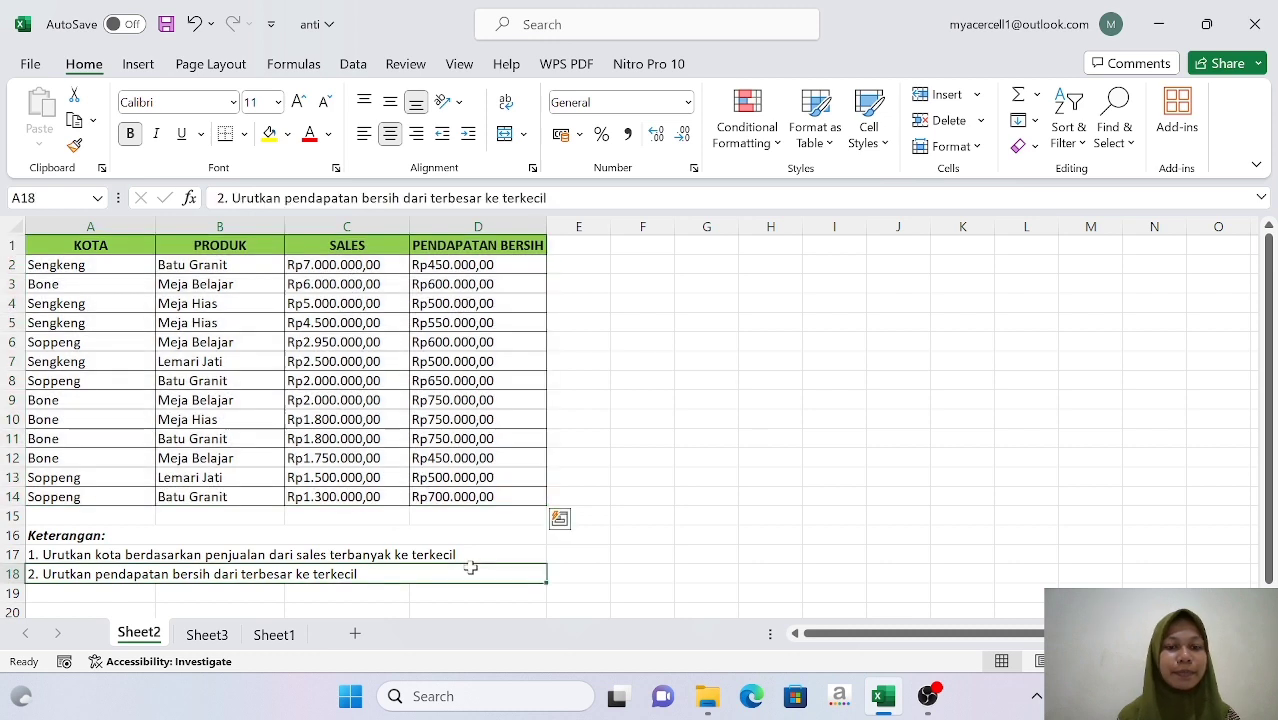
pyautogui.moveTo(62, 251); pyautogui.dragTo(491, 494)
pyautogui.click(491, 494)
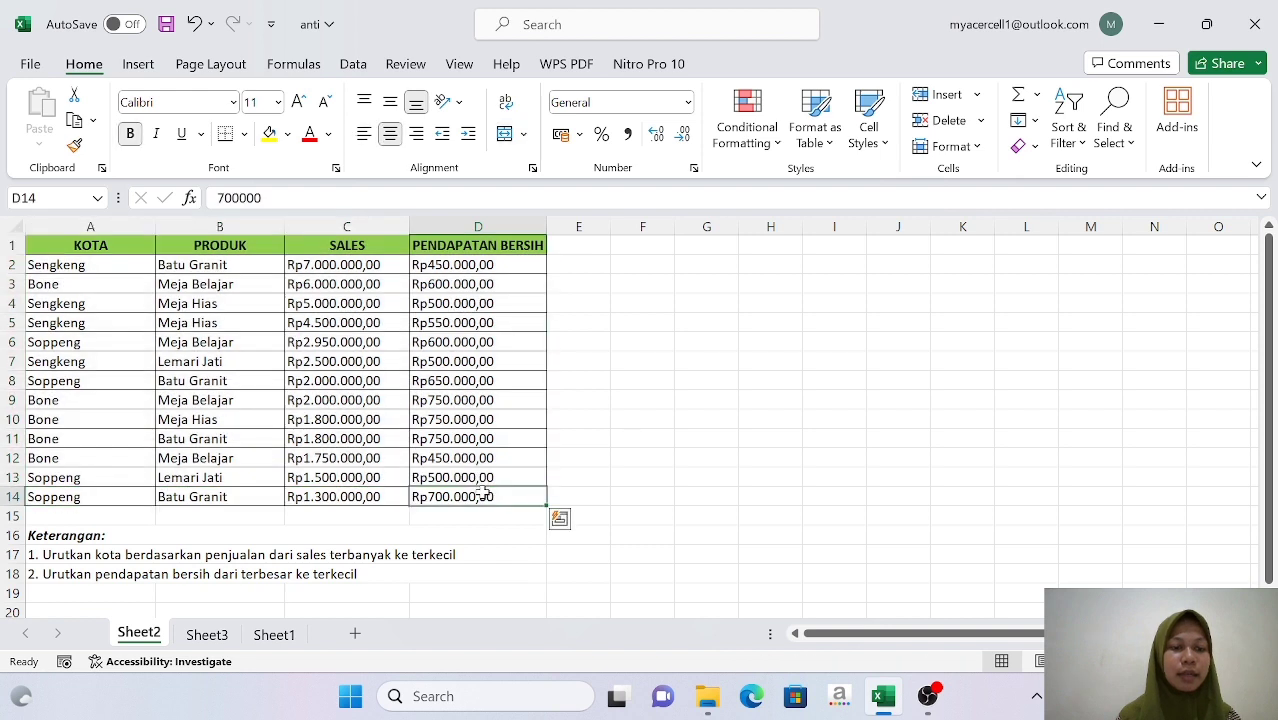
pyautogui.moveTo(64, 245); pyautogui.dragTo(481, 503)
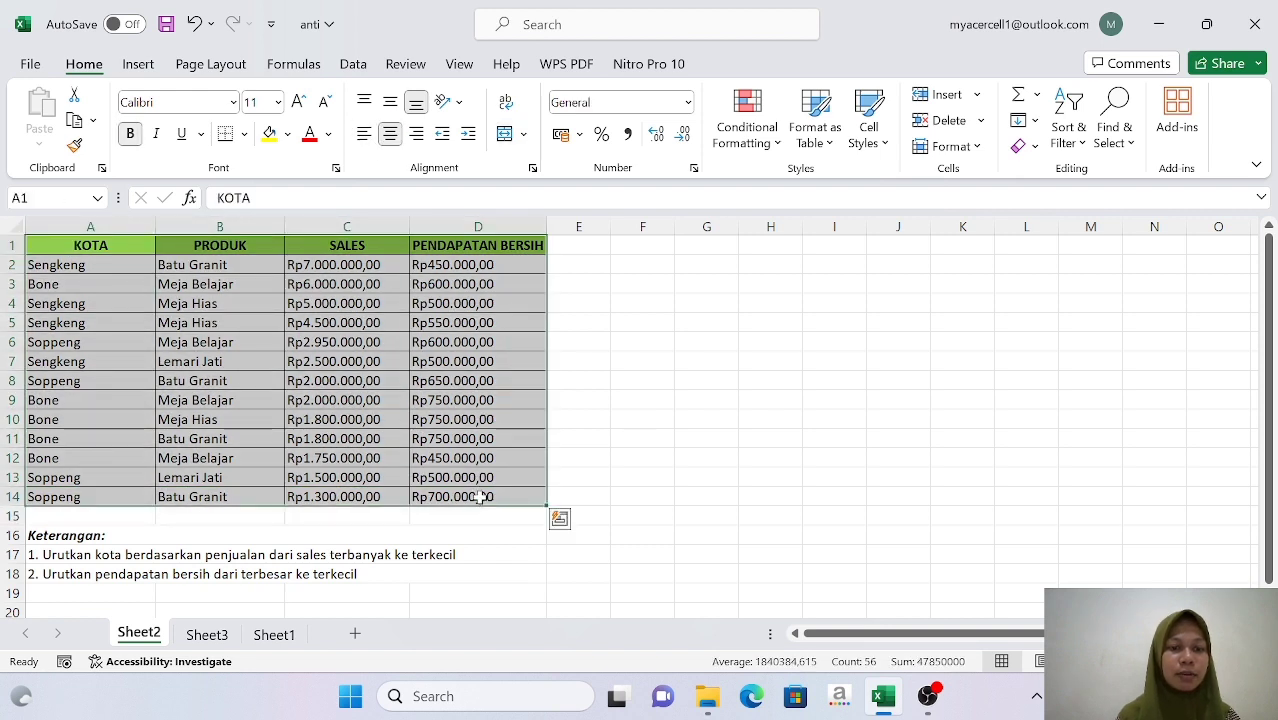
pyautogui.rightClick(422, 456)
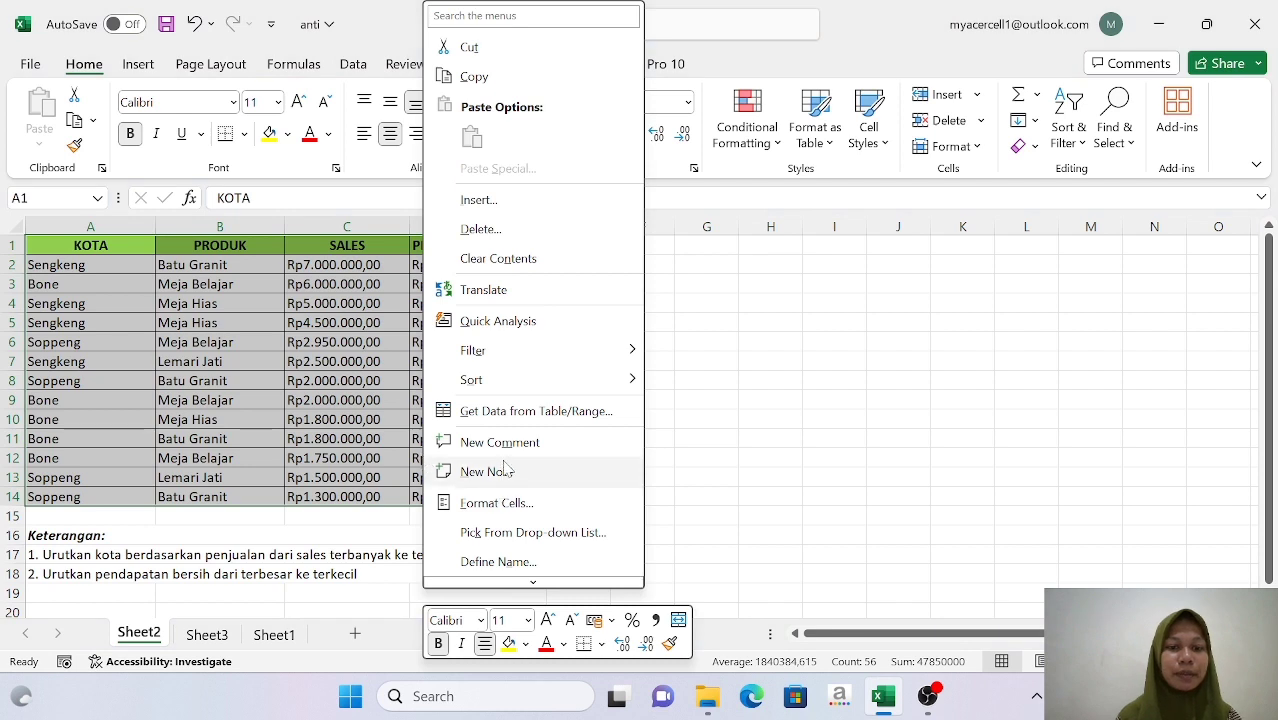
pyautogui.moveTo(505, 384)
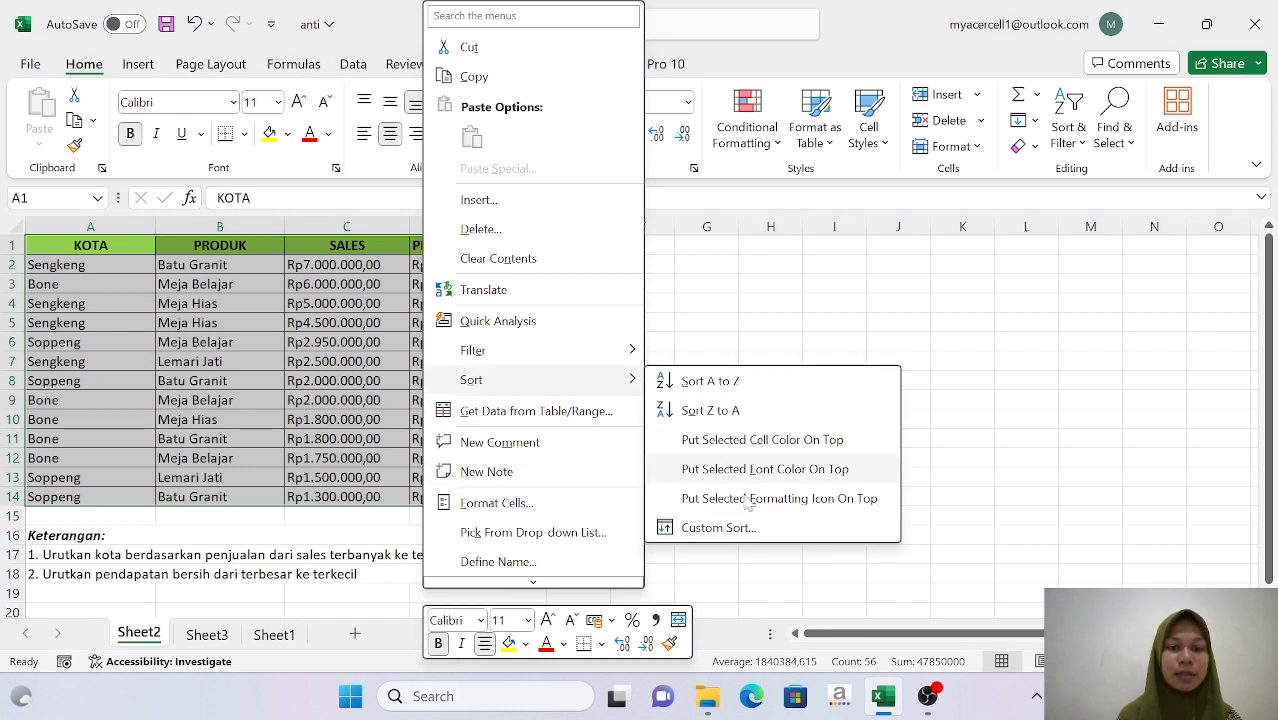
pyautogui.click(752, 529)
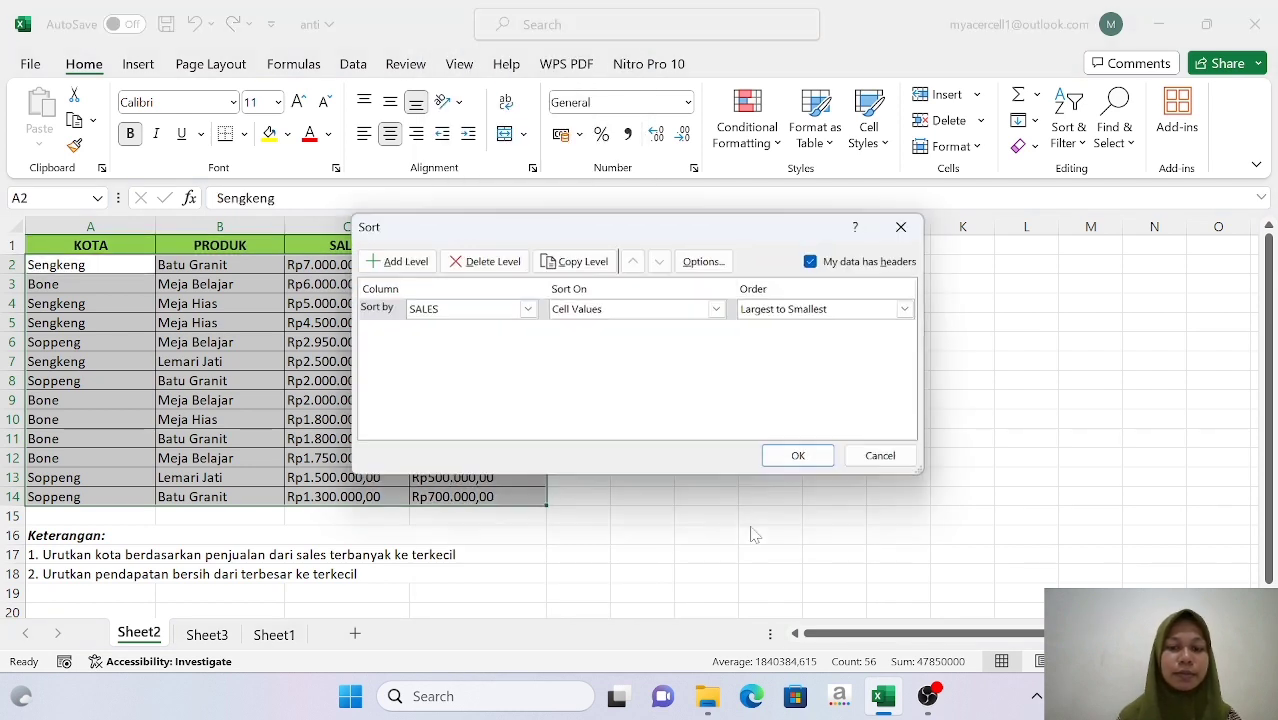
pyautogui.click(526, 310)
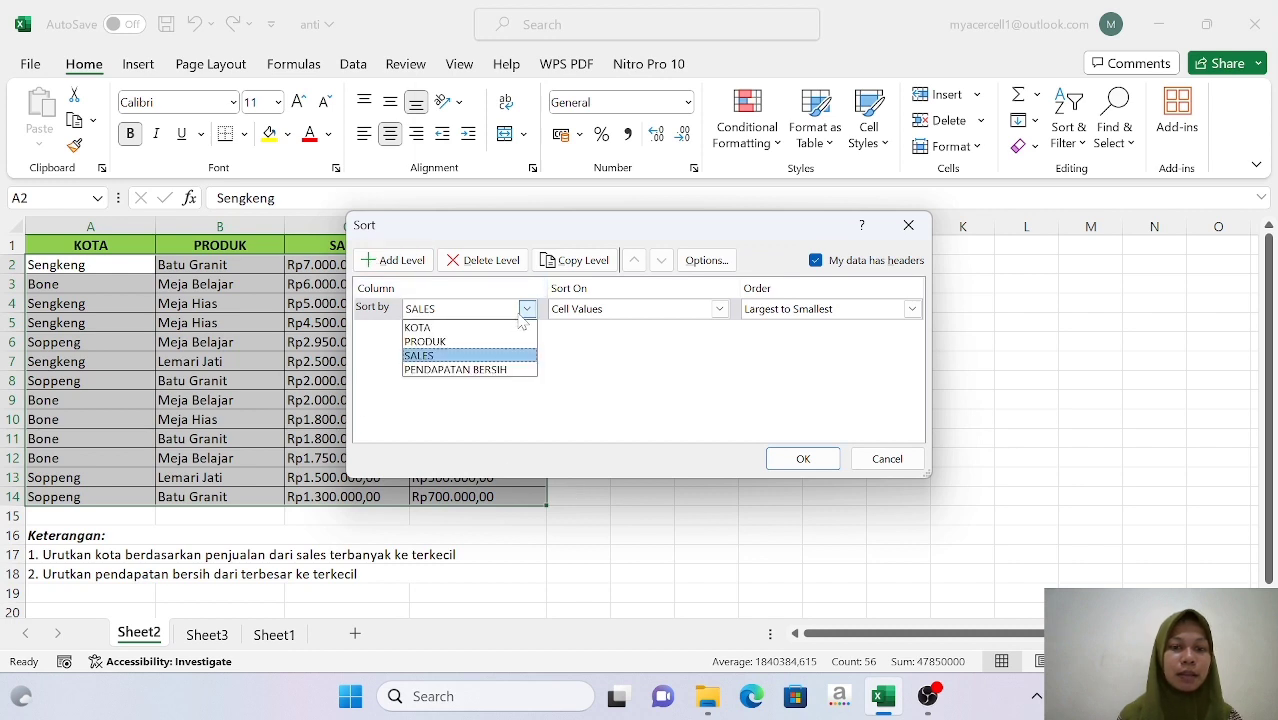
pyautogui.click(507, 370)
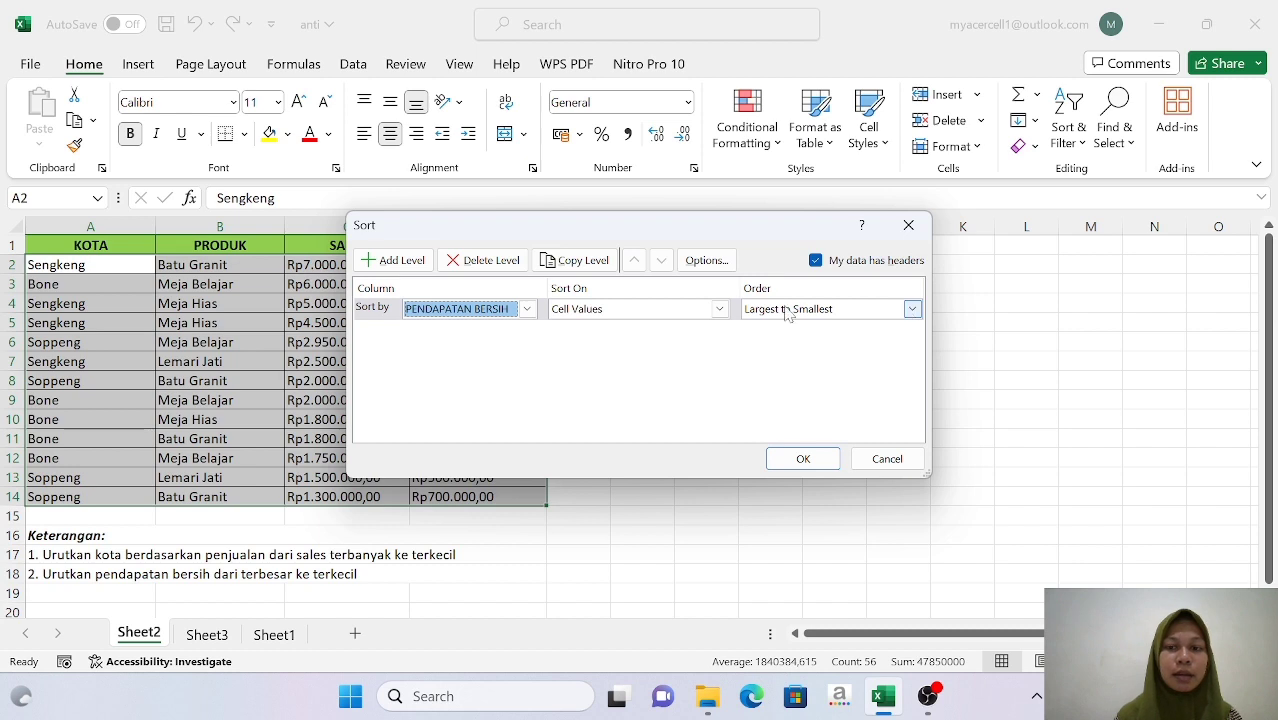
pyautogui.click(803, 458)
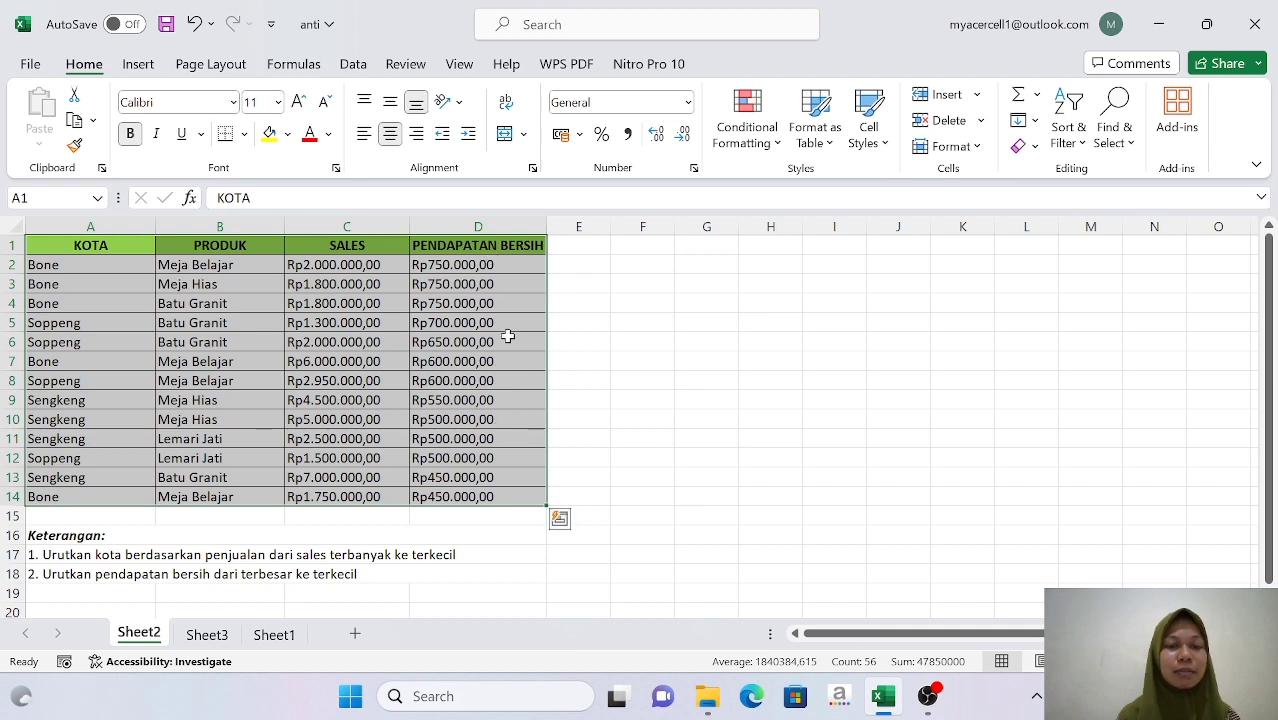
pyautogui.click(586, 396)
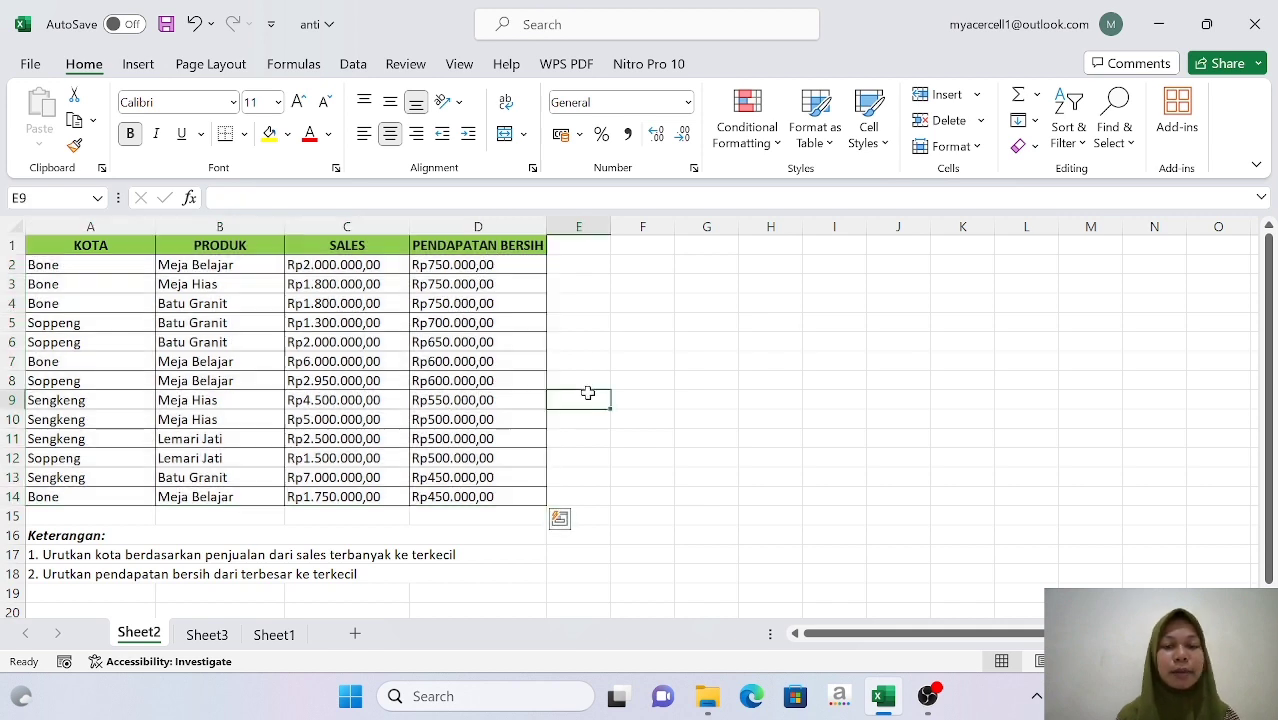